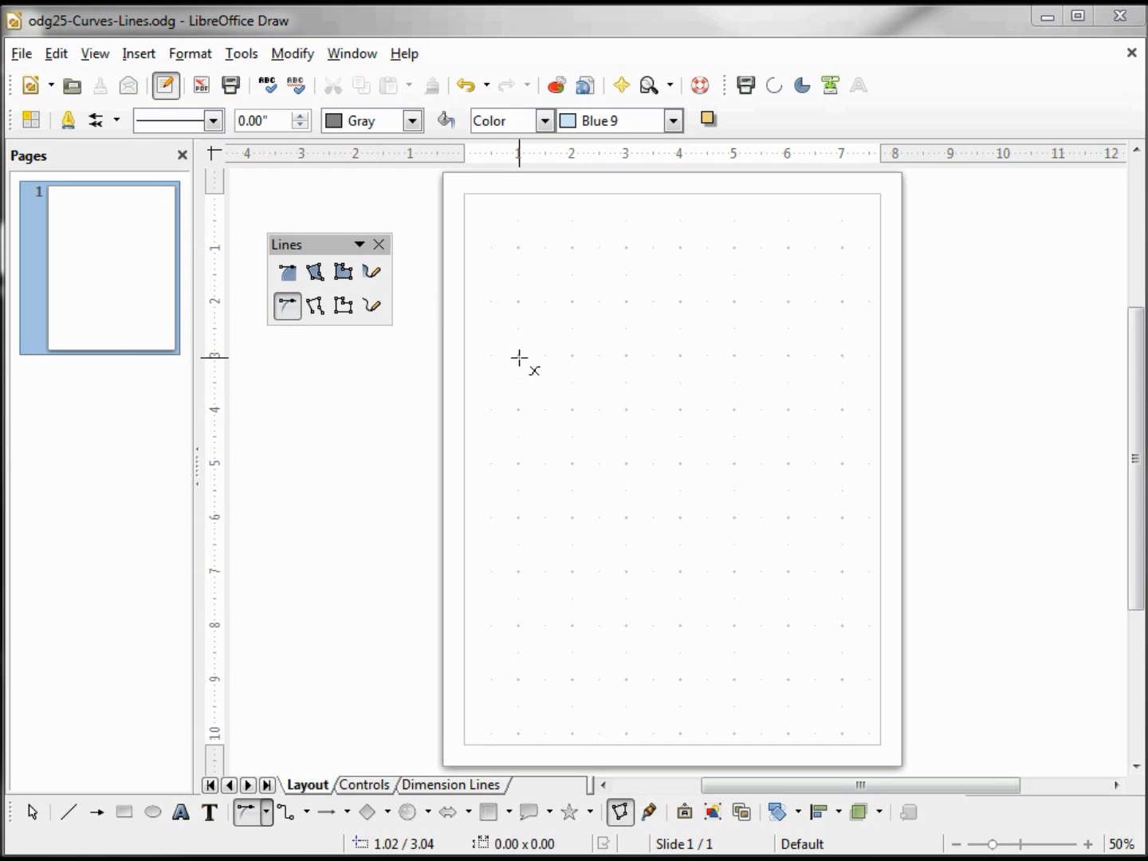
- Draw an arched Bézier curve across two grid squares, 2.00 × 0.44 in at position 1.00/2.56
{"action": "left_click", "coordinate": [519, 359]}
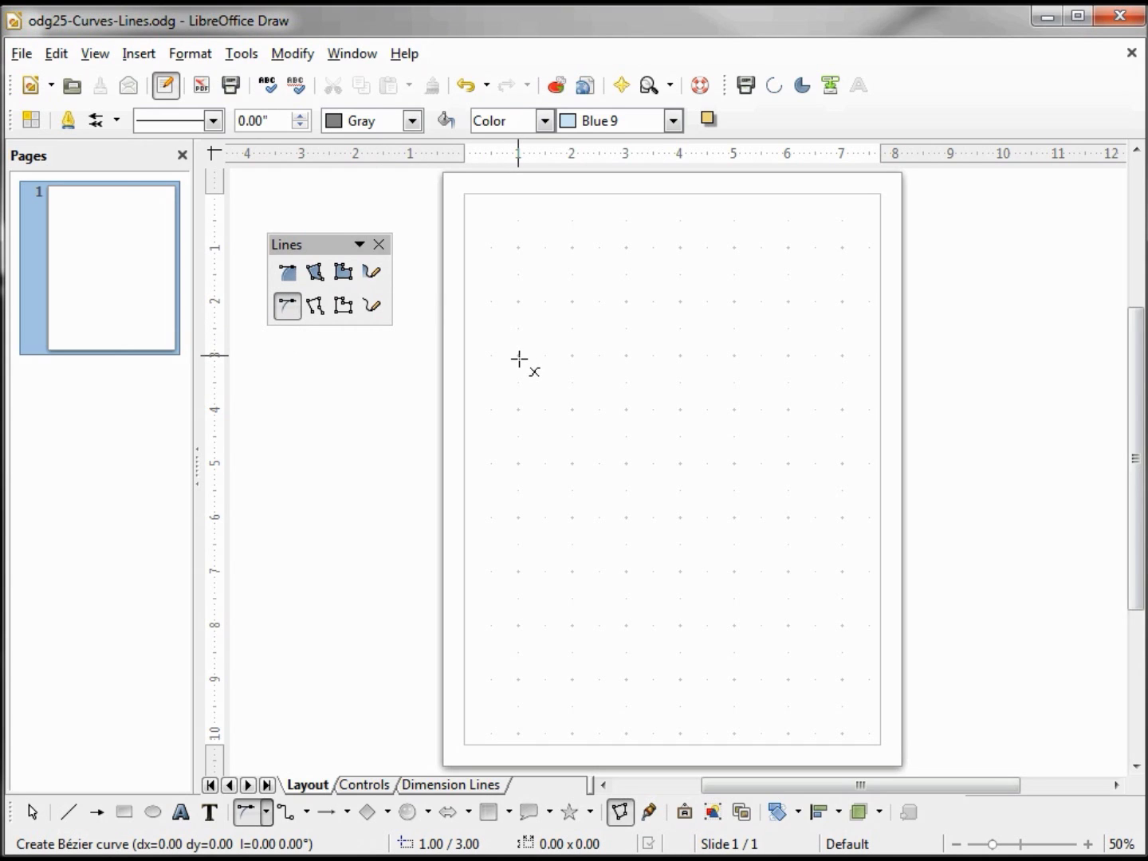
{"action": "left_click_drag", "start_coordinate": [519, 359], "coordinate": [568, 305]}
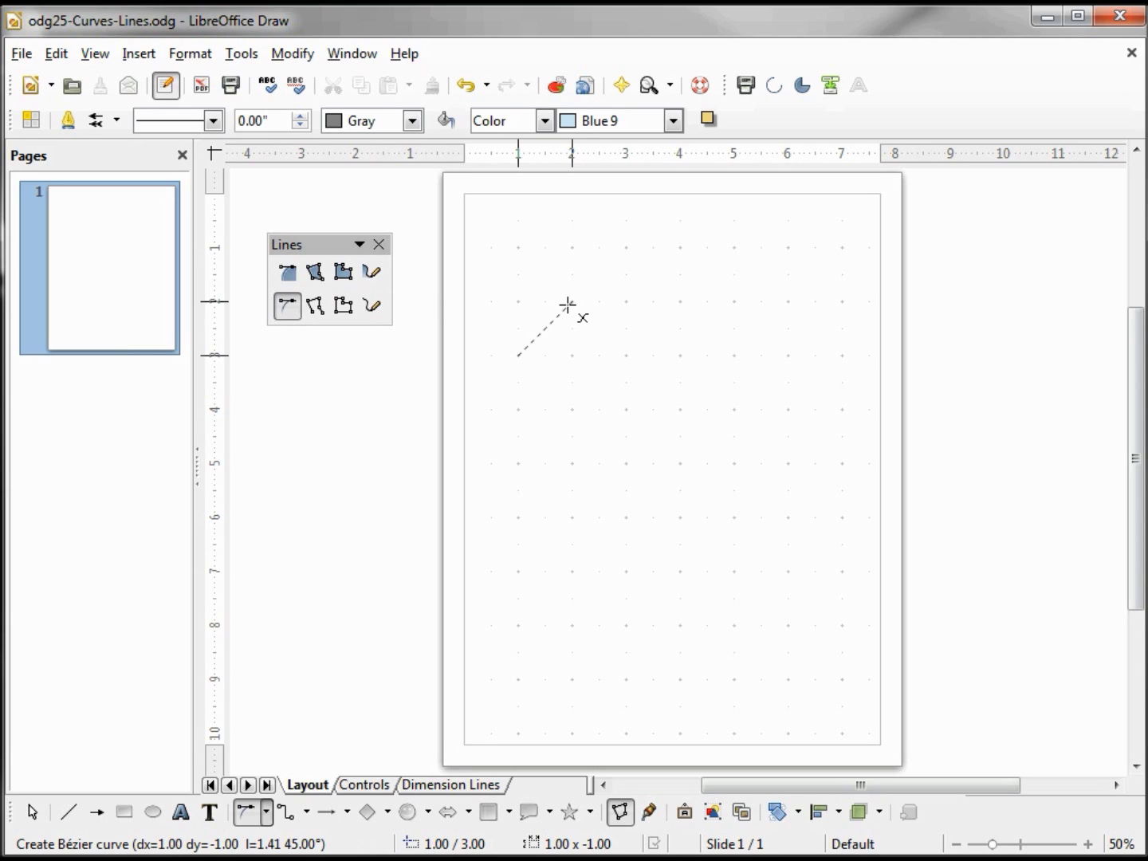
{"action": "left_click_drag", "start_coordinate": [568, 305], "coordinate": [569, 307]}
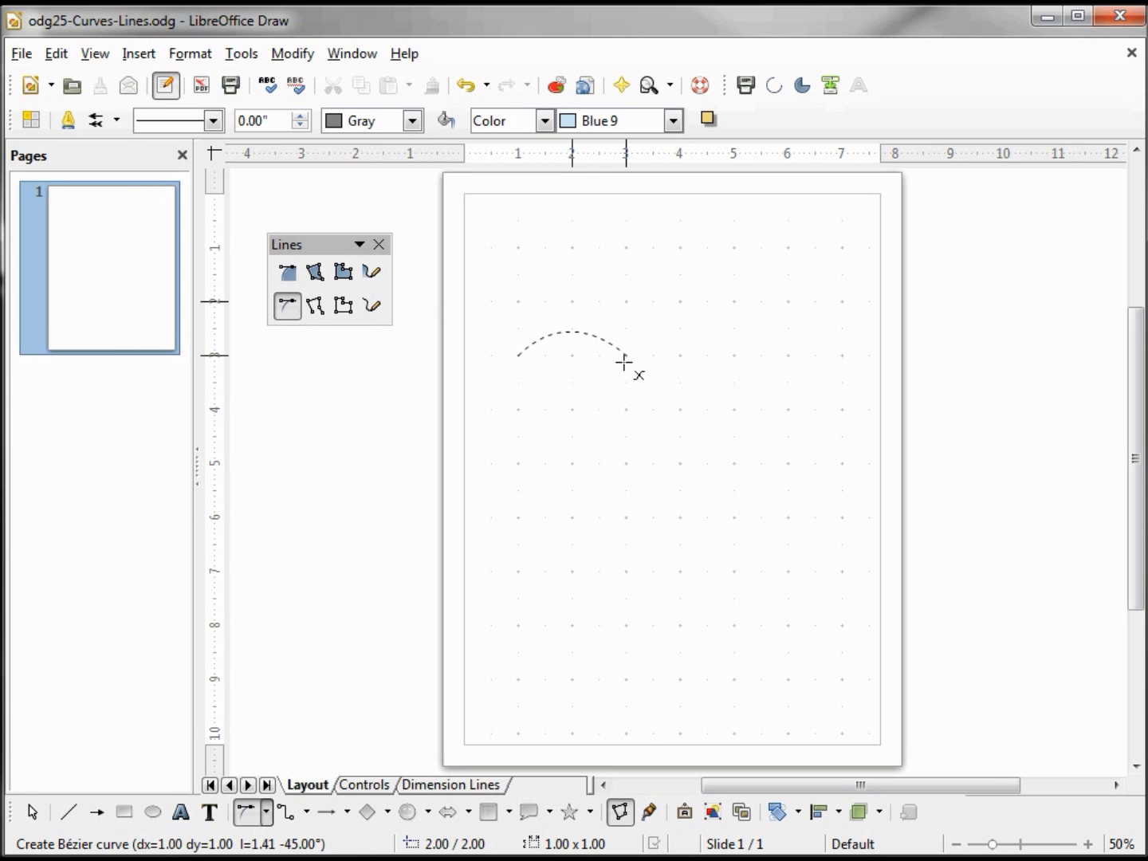
{"action": "double_click", "coordinate": [624, 363]}
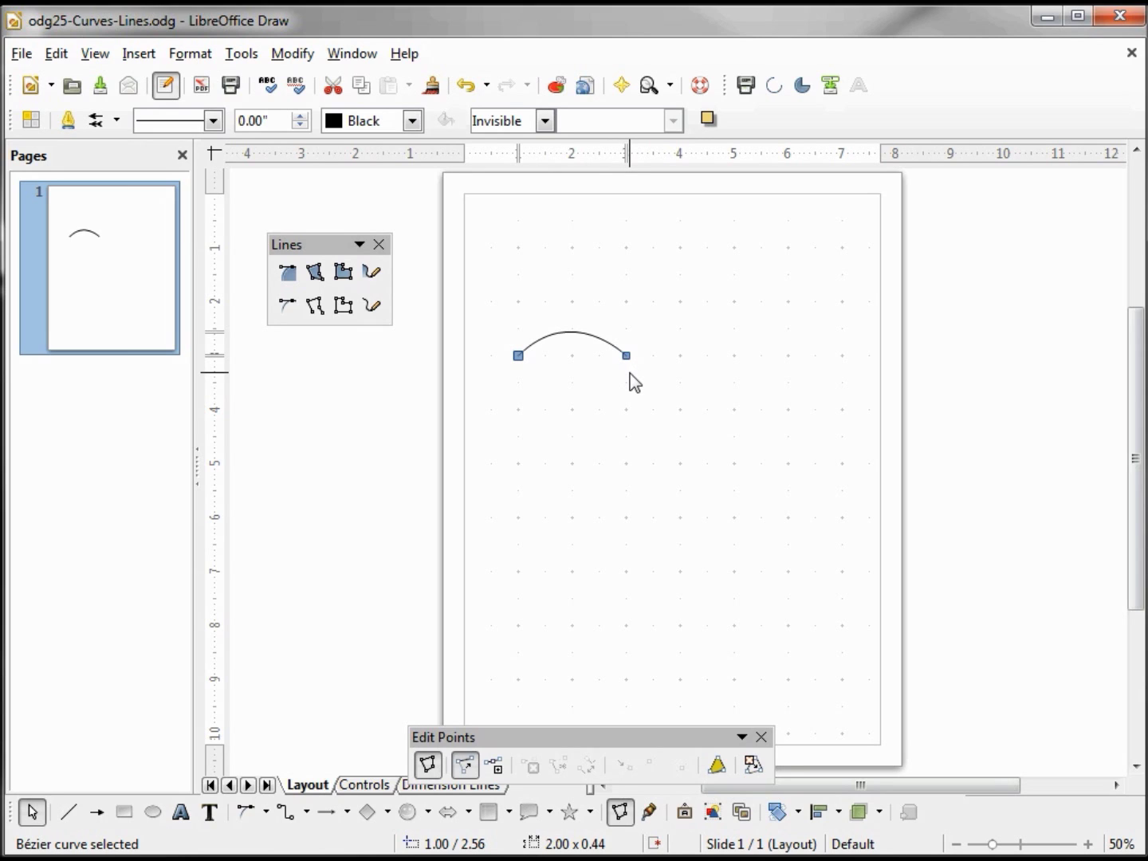
{"action": "key", "text": "F8"}
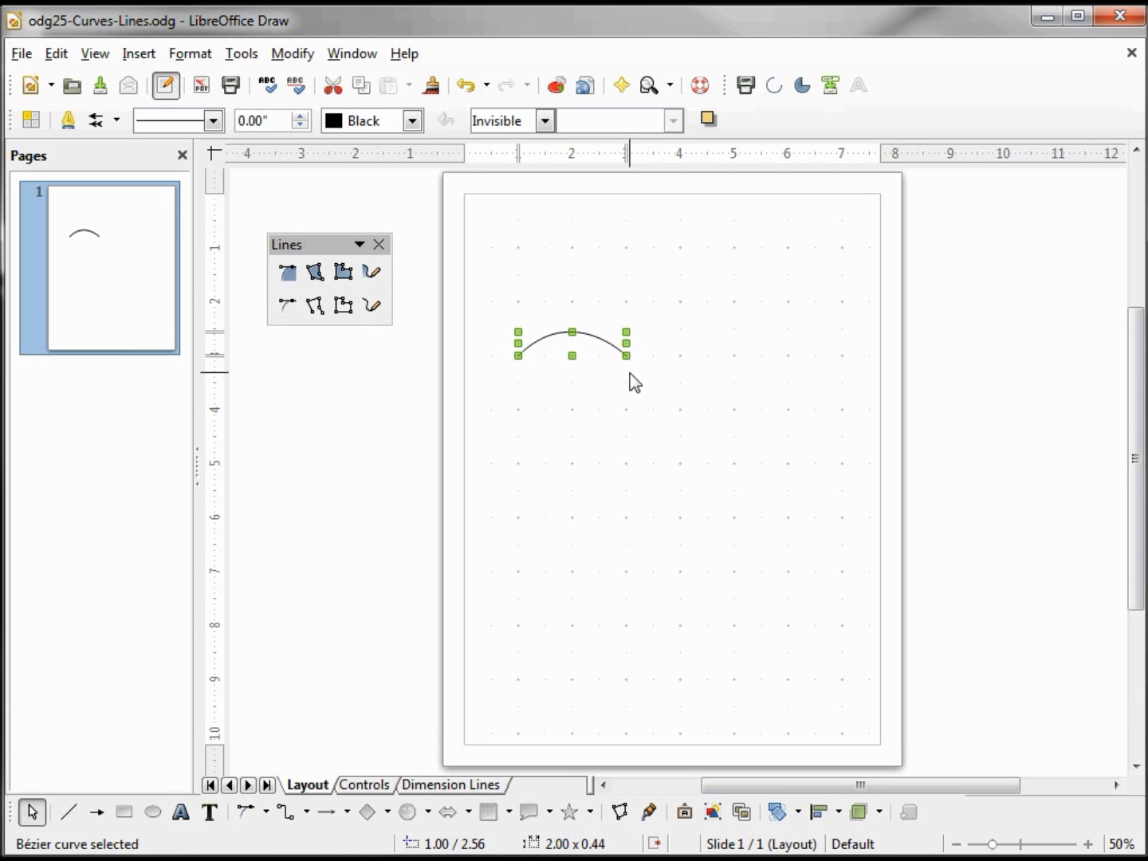
{"action": "key", "text": "F8"}
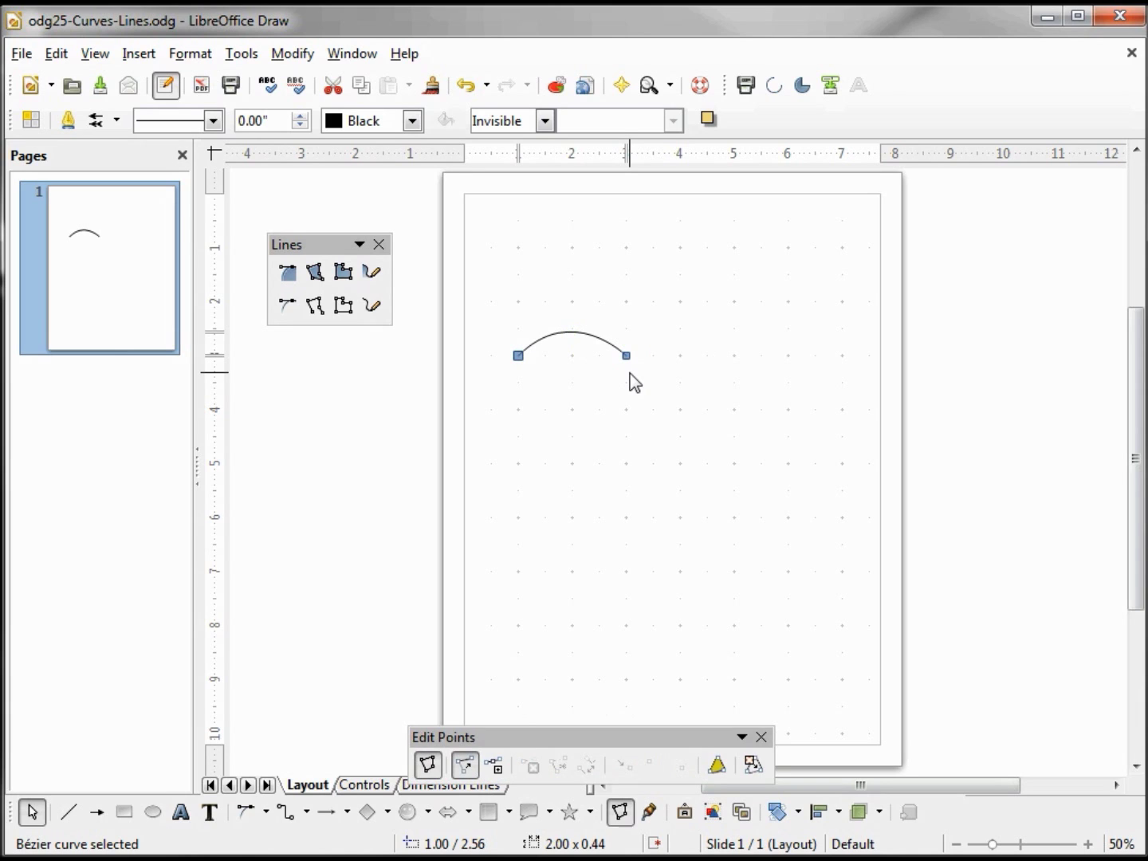
{"action": "left_click_drag", "start_coordinate": [571, 734], "coordinate": [563, 588]}
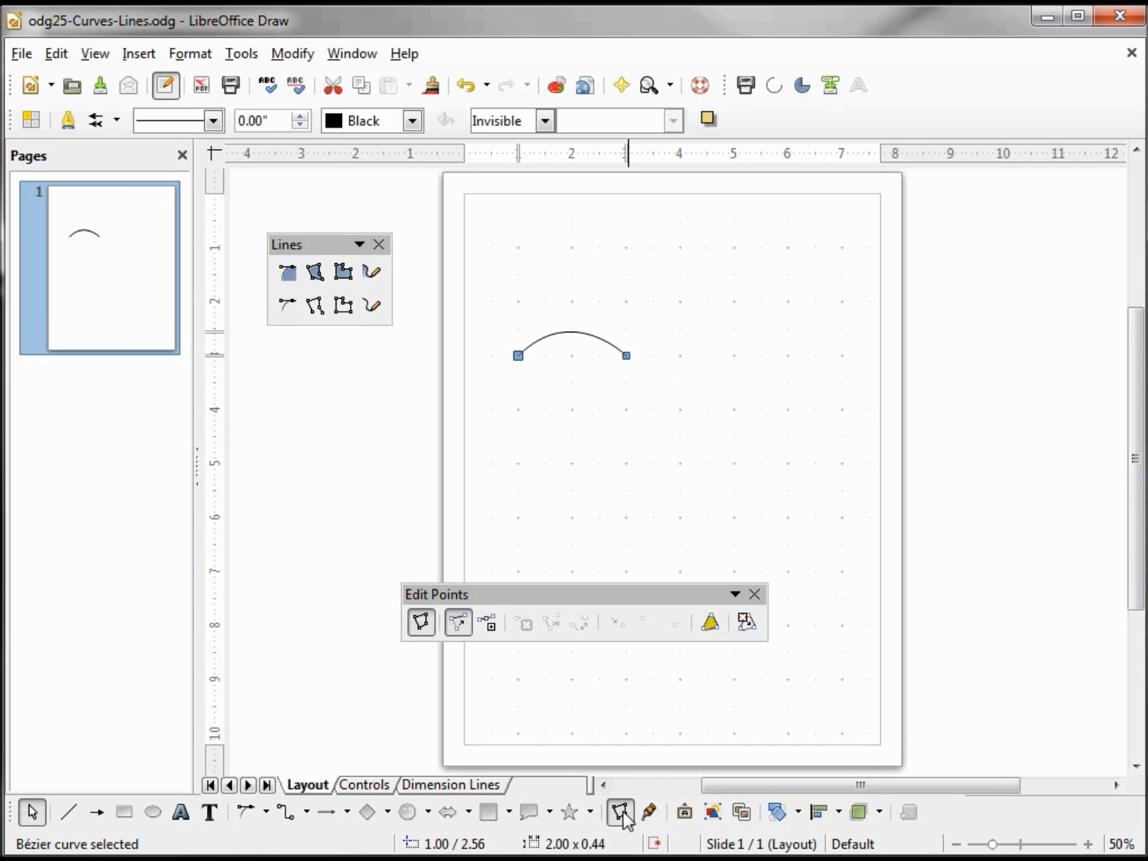
{"action": "left_click", "coordinate": [756, 594]}
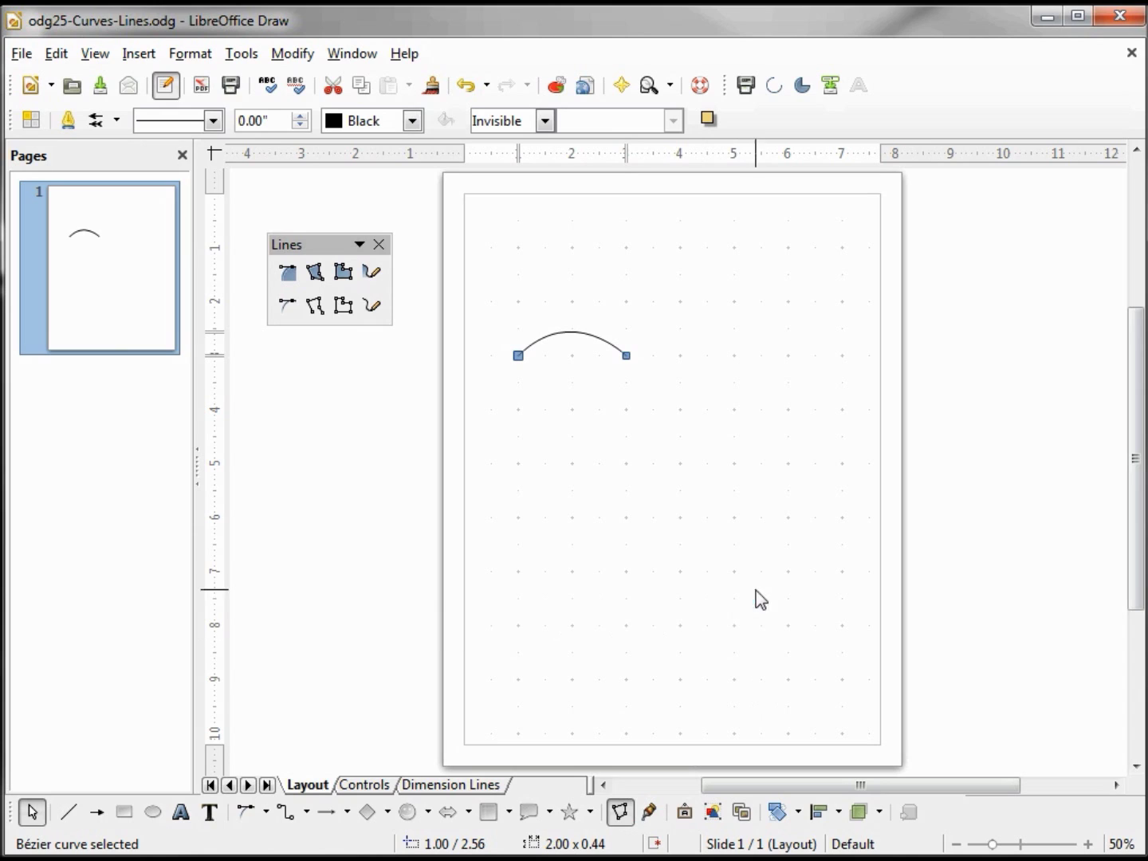
{"action": "left_click", "coordinate": [620, 814]}
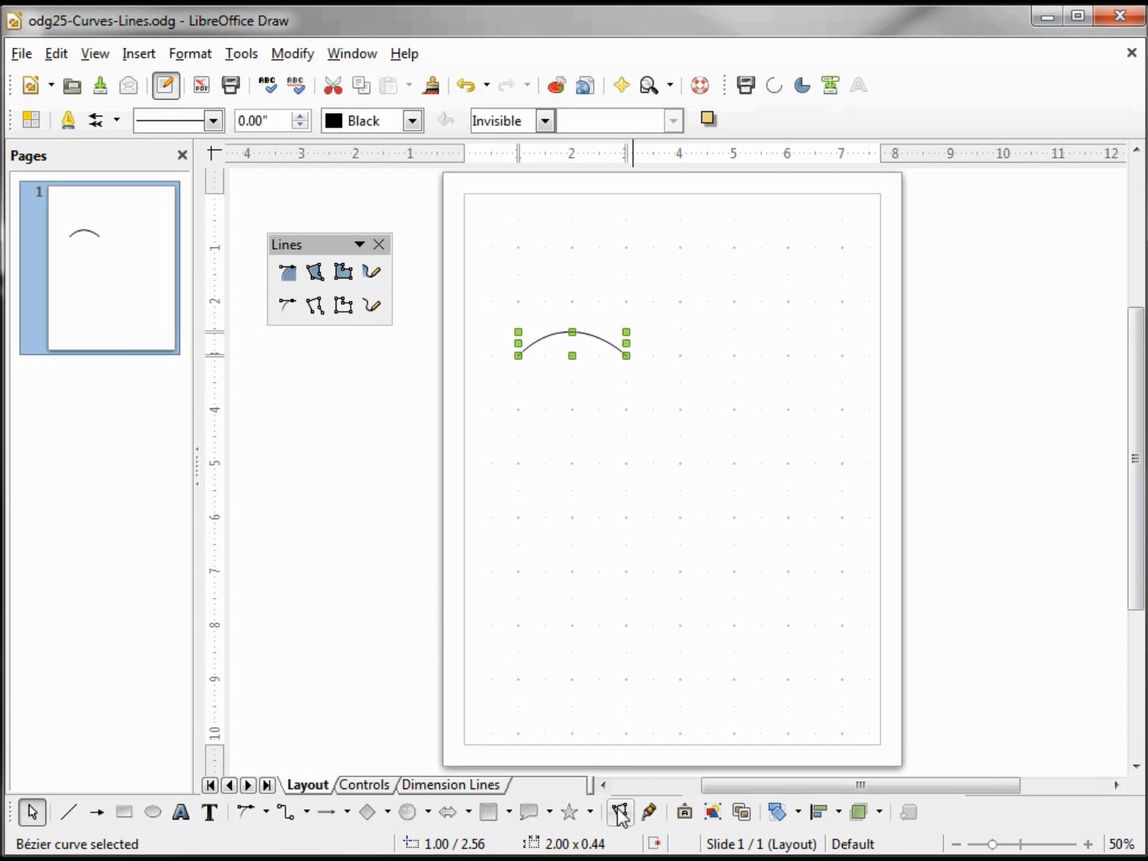
{"action": "left_click", "coordinate": [95, 55]}
{"action": "mouse_move", "coordinate": [142, 193]}
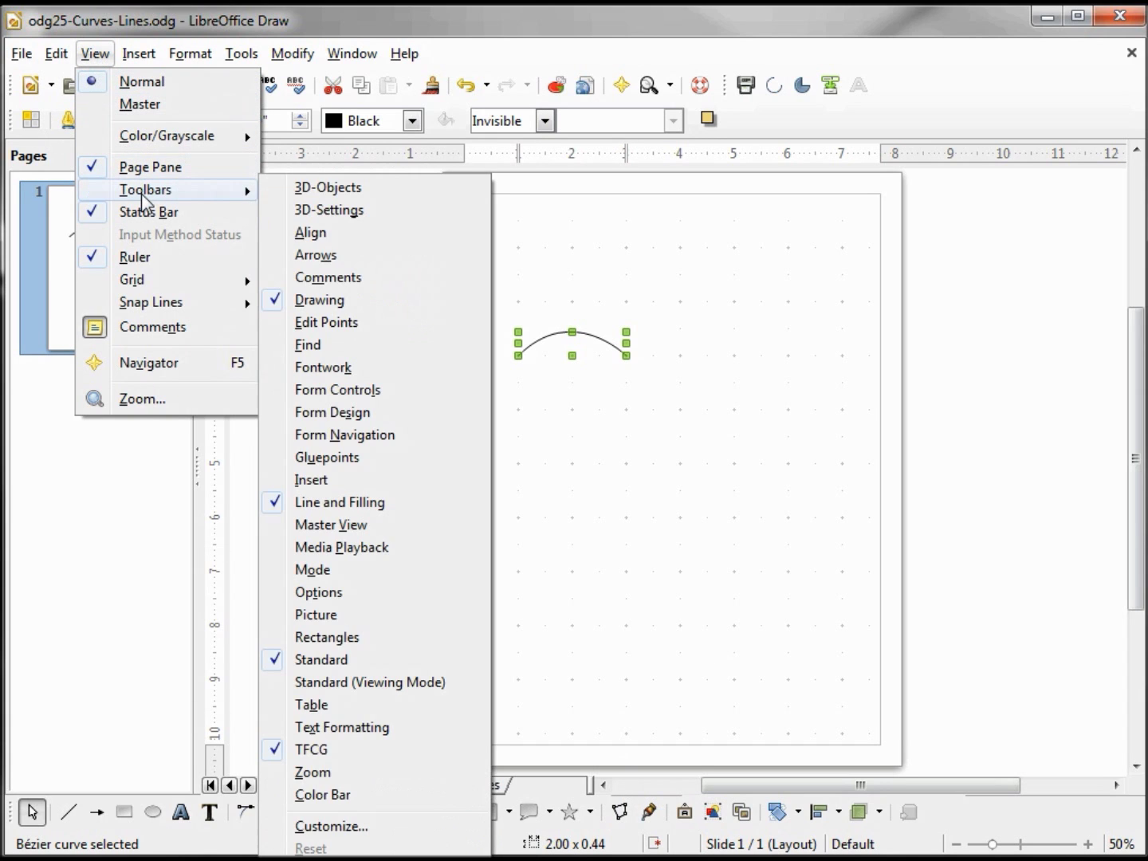
{"action": "left_click", "coordinate": [364, 324]}
{"action": "left_click", "coordinate": [421, 622]}
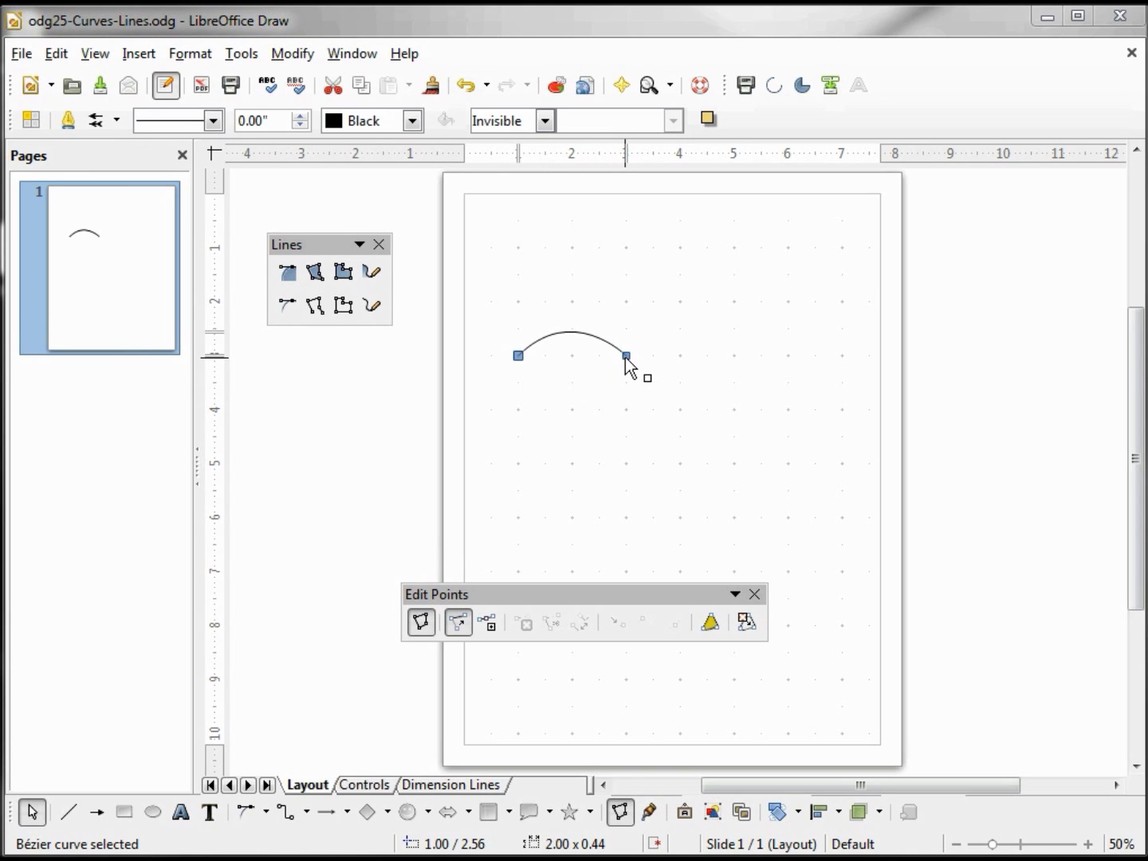
- Pull the left end point's control handle upward so the arch grows to 2.00 × 1.11 in
{"action": "left_click", "coordinate": [516, 358]}
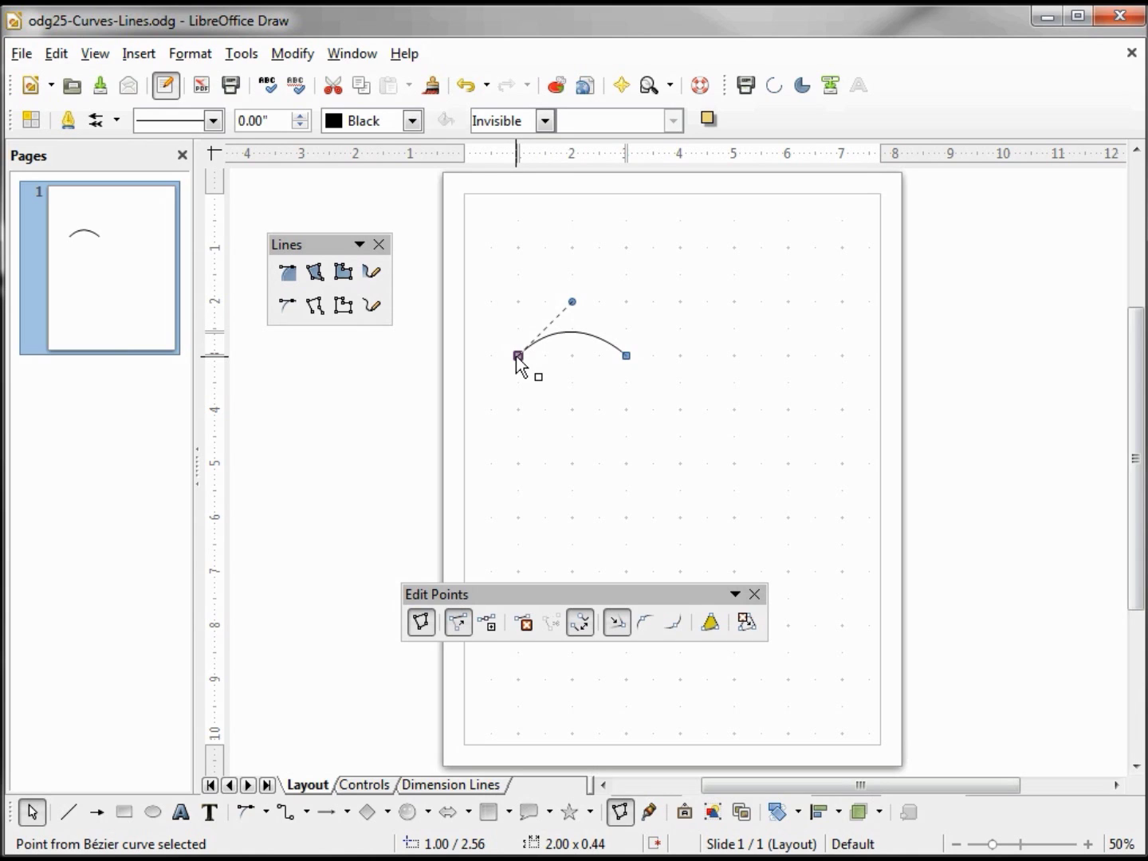
{"action": "left_click_drag", "start_coordinate": [519, 358], "coordinate": [523, 411]}
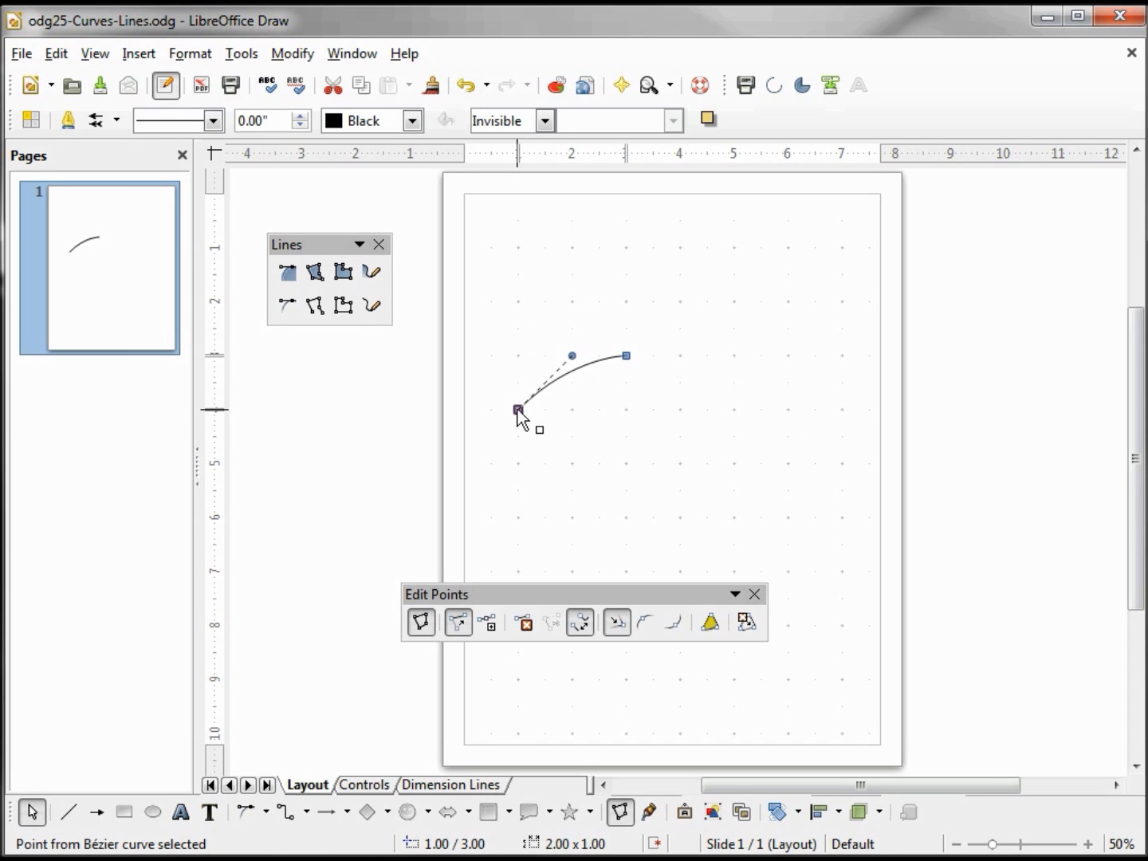
{"action": "left_click_drag", "start_coordinate": [519, 411], "coordinate": [521, 364]}
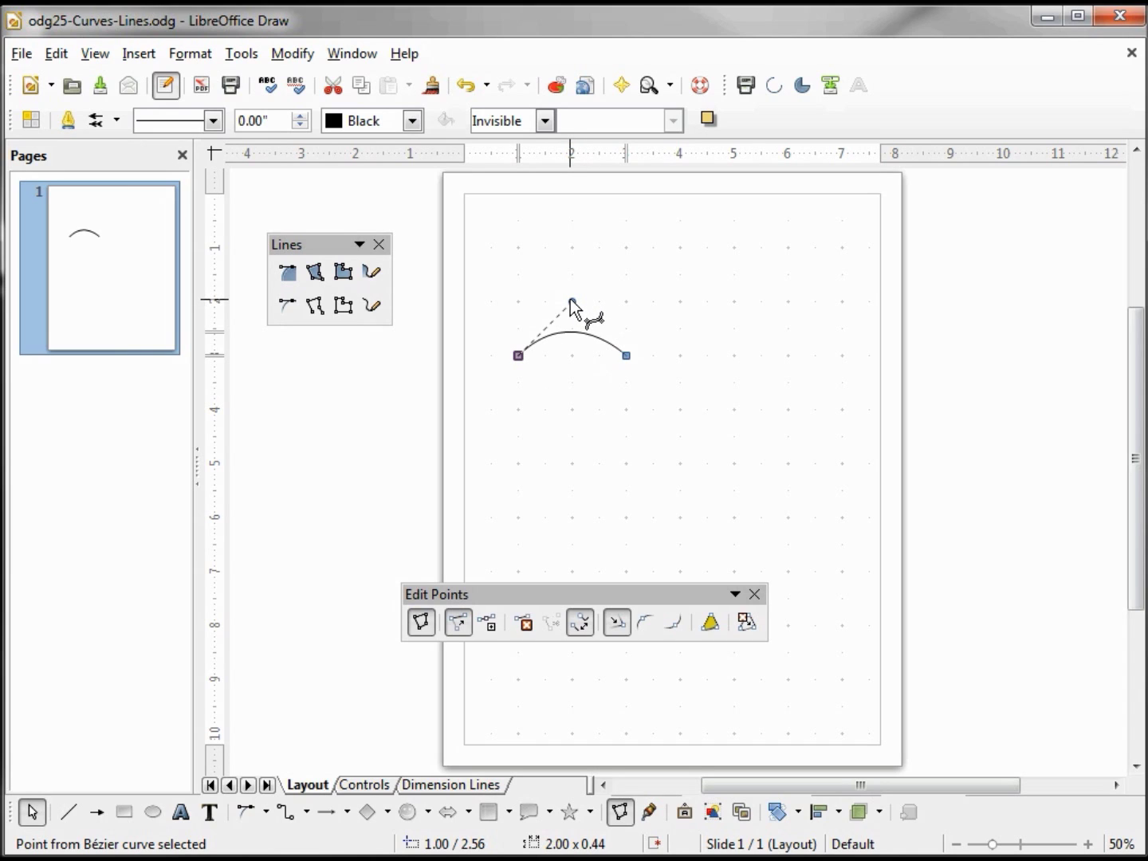
{"action": "left_click_drag", "start_coordinate": [571, 299], "coordinate": [655, 218]}
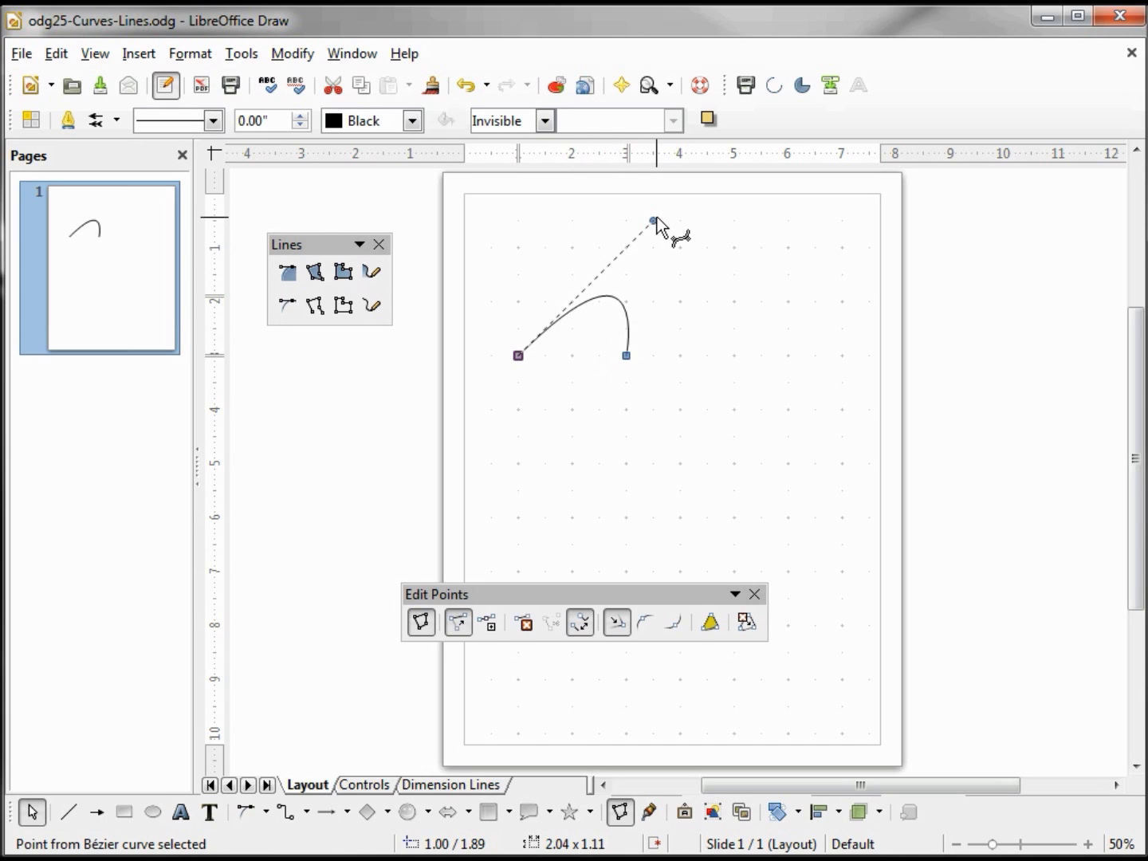
{"action": "left_click_drag", "start_coordinate": [652, 222], "coordinate": [528, 327]}
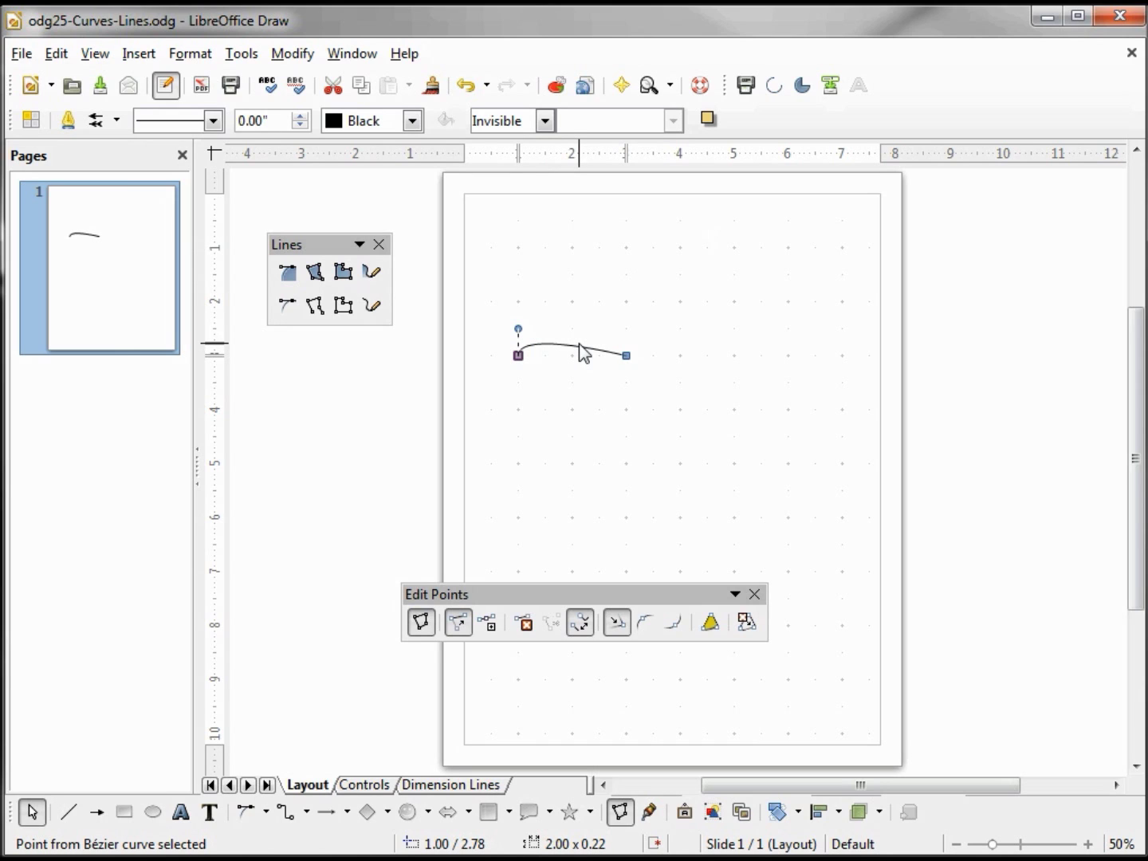
{"action": "left_click_drag", "start_coordinate": [519, 327], "coordinate": [583, 234]}
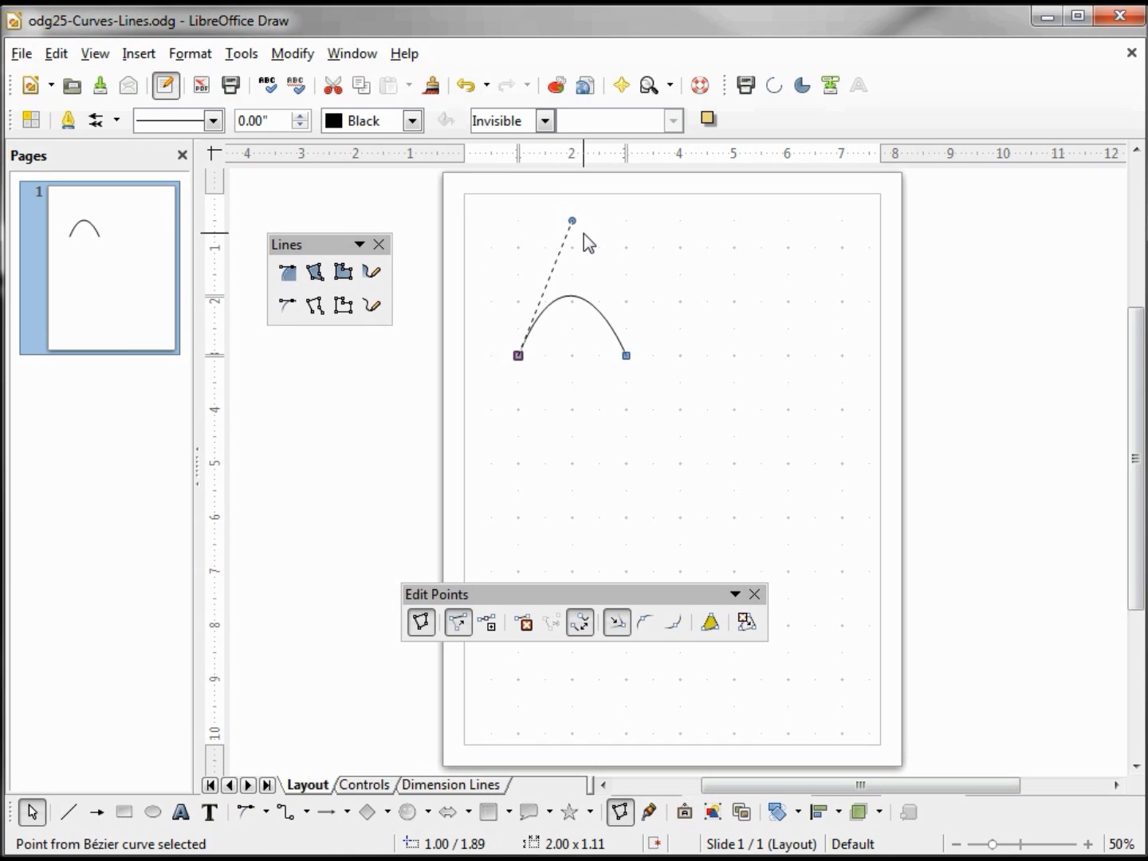
- Point the right end's control handle straight up, rounding the arch to 2.00 × 1.37 in
{"action": "left_click", "coordinate": [626, 356]}
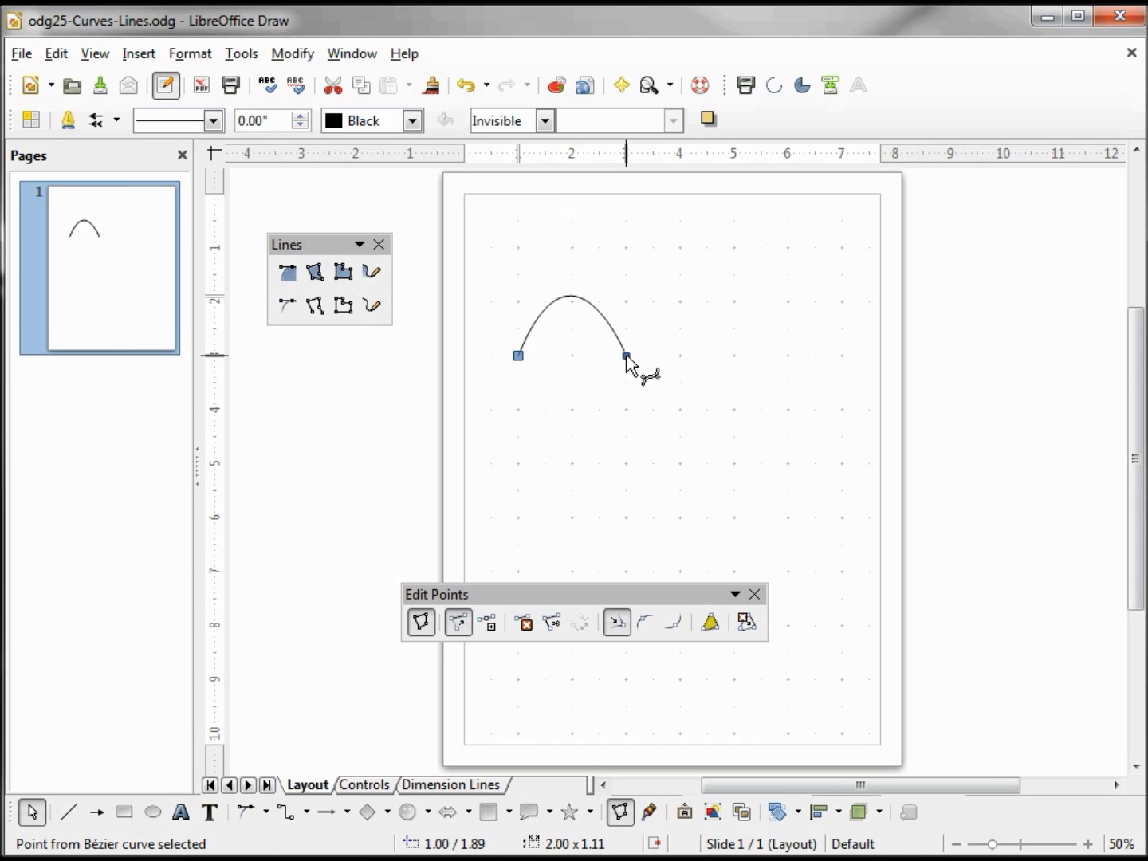
{"action": "left_click_drag", "start_coordinate": [627, 357], "coordinate": [621, 249]}
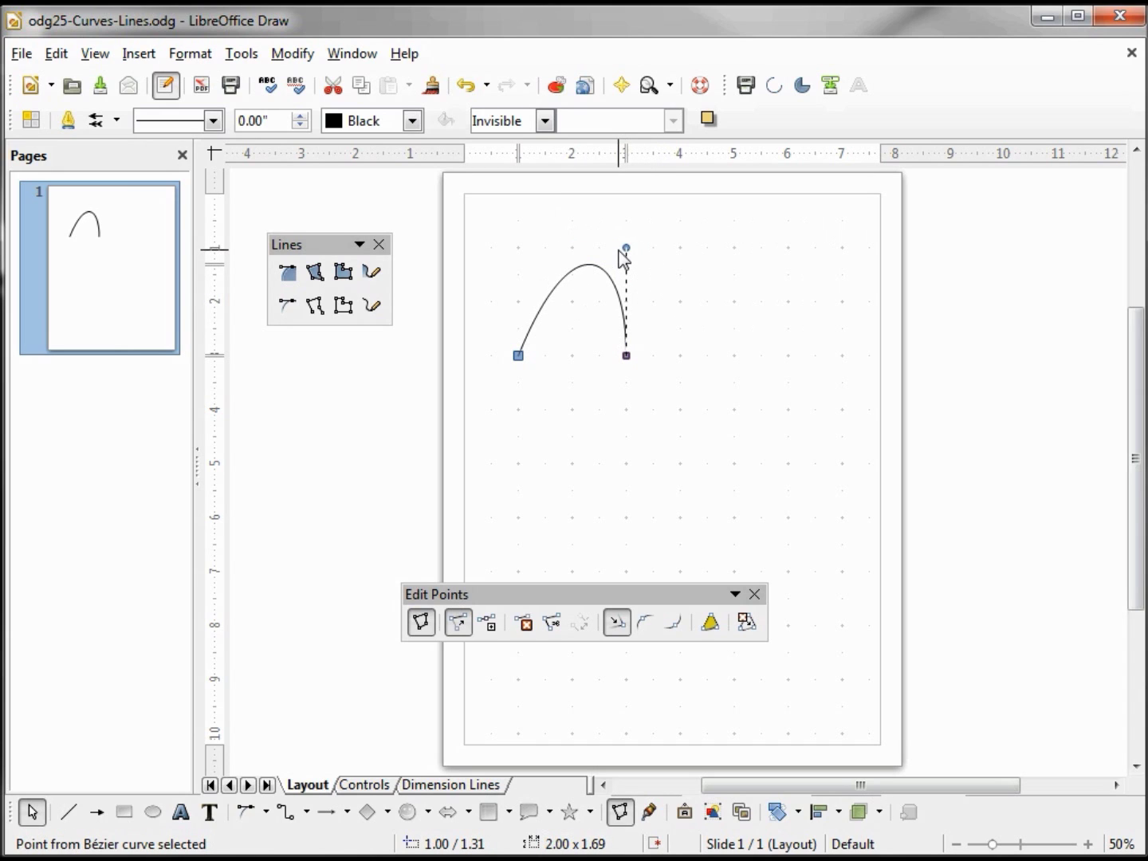
{"action": "left_click_drag", "start_coordinate": [619, 250], "coordinate": [635, 312]}
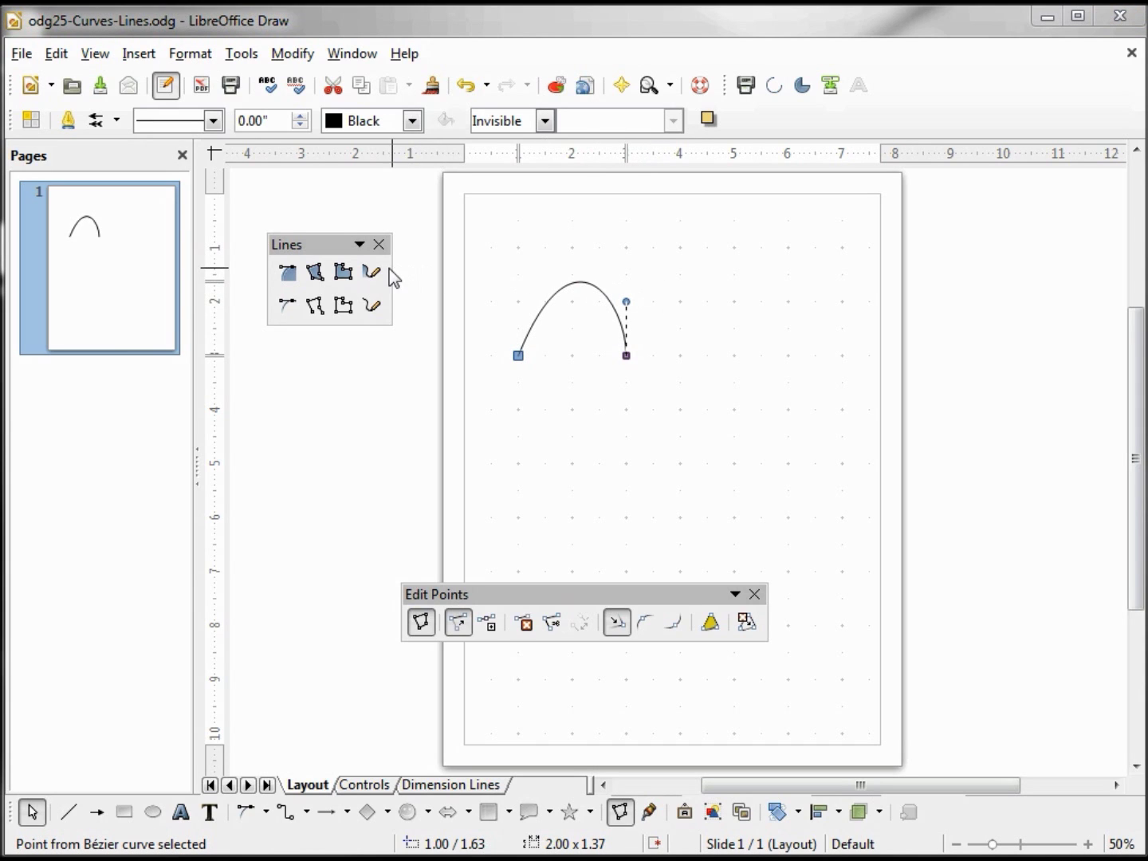
- Draw a second Bézier below the arch: a low hump, then straight through three grid points (5.00 × 0.44 in)
{"action": "left_click", "coordinate": [285, 303]}
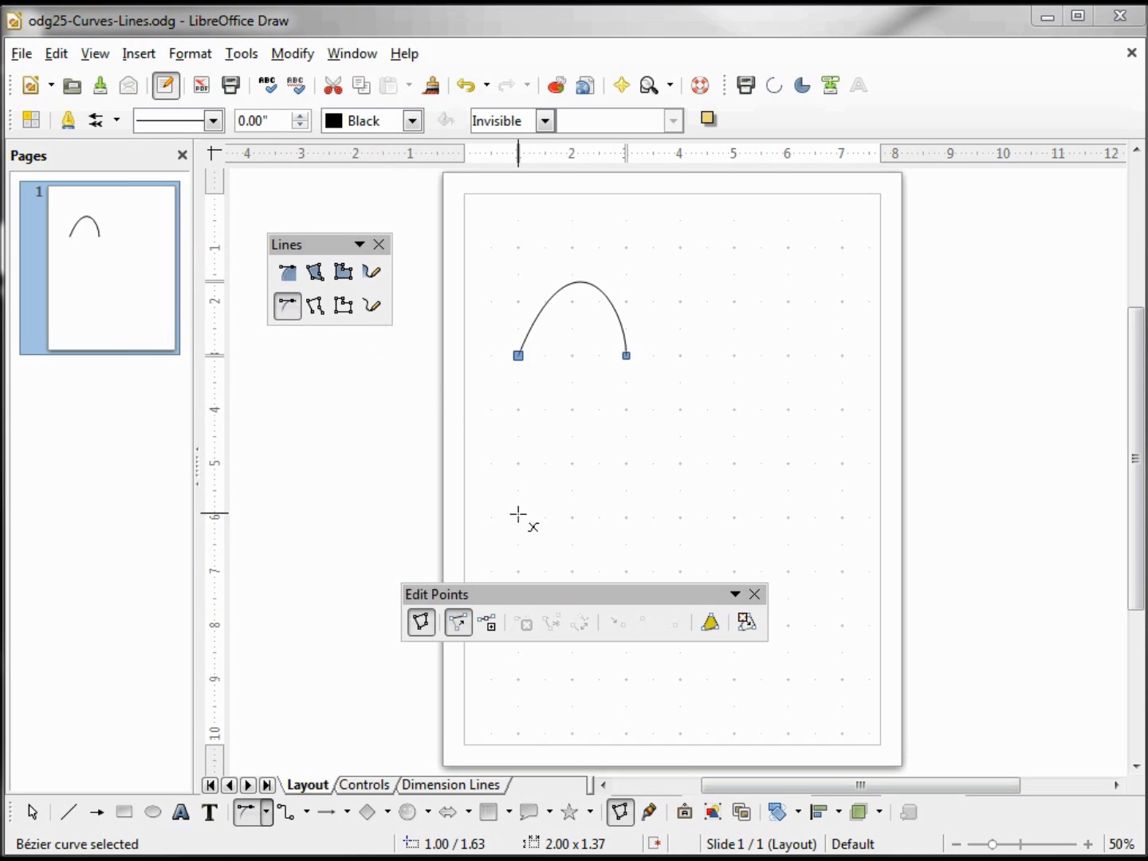
{"action": "left_click_drag", "start_coordinate": [519, 518], "coordinate": [574, 463]}
{"action": "left_click_drag", "start_coordinate": [574, 463], "coordinate": [575, 462]}
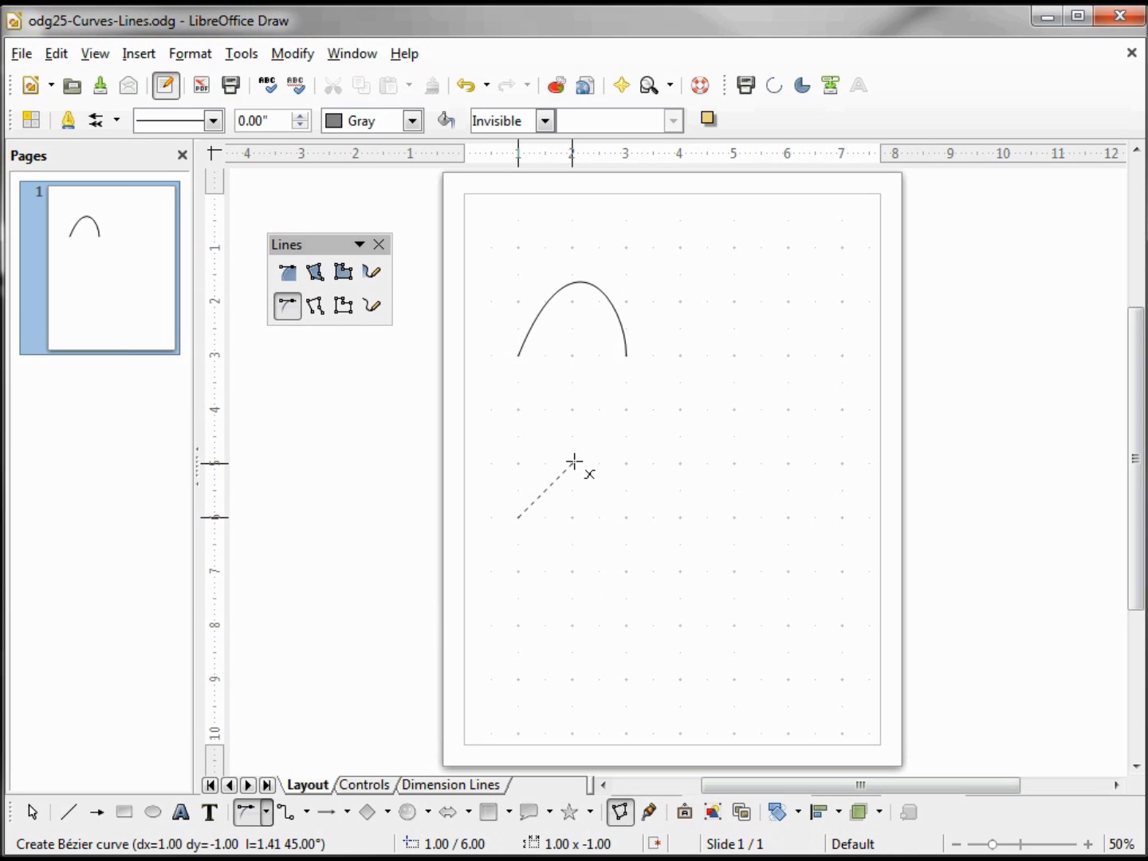
{"action": "left_click", "coordinate": [626, 518]}
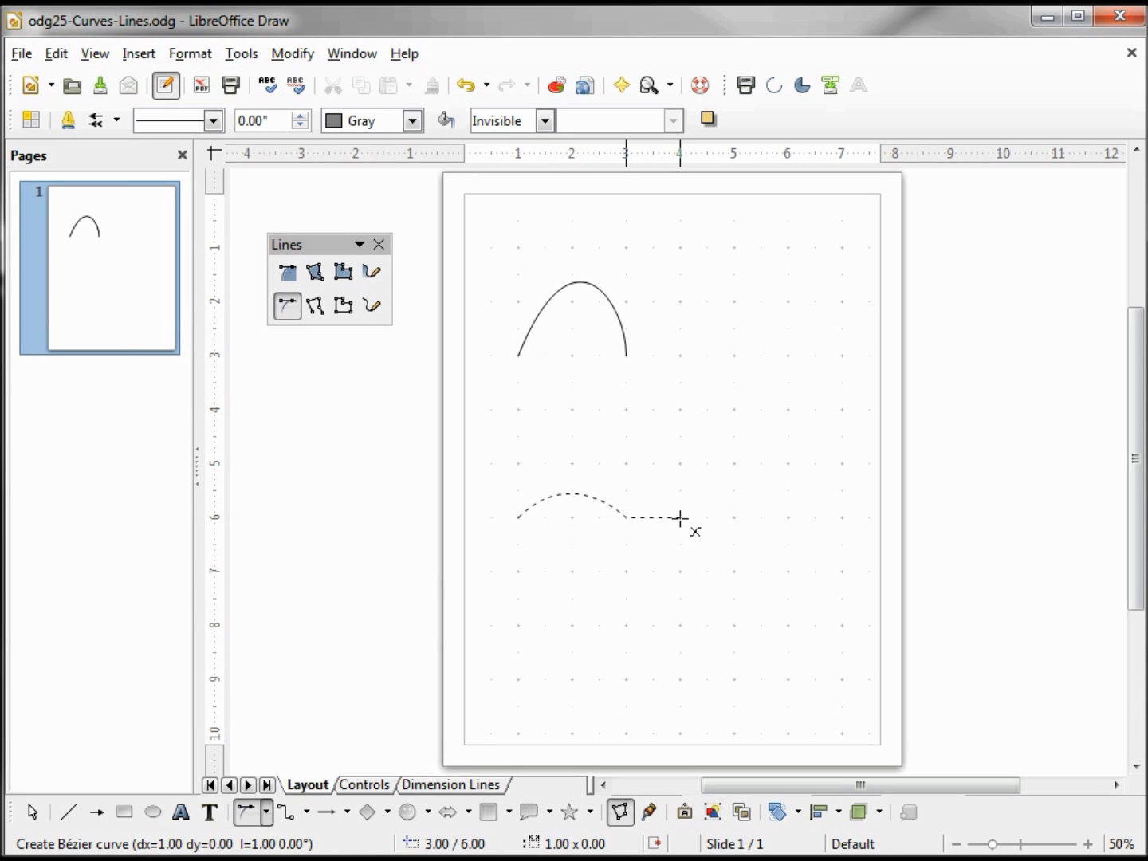
{"action": "left_click", "coordinate": [679, 519]}
{"action": "left_click", "coordinate": [734, 519]}
{"action": "double_click", "coordinate": [787, 518]}
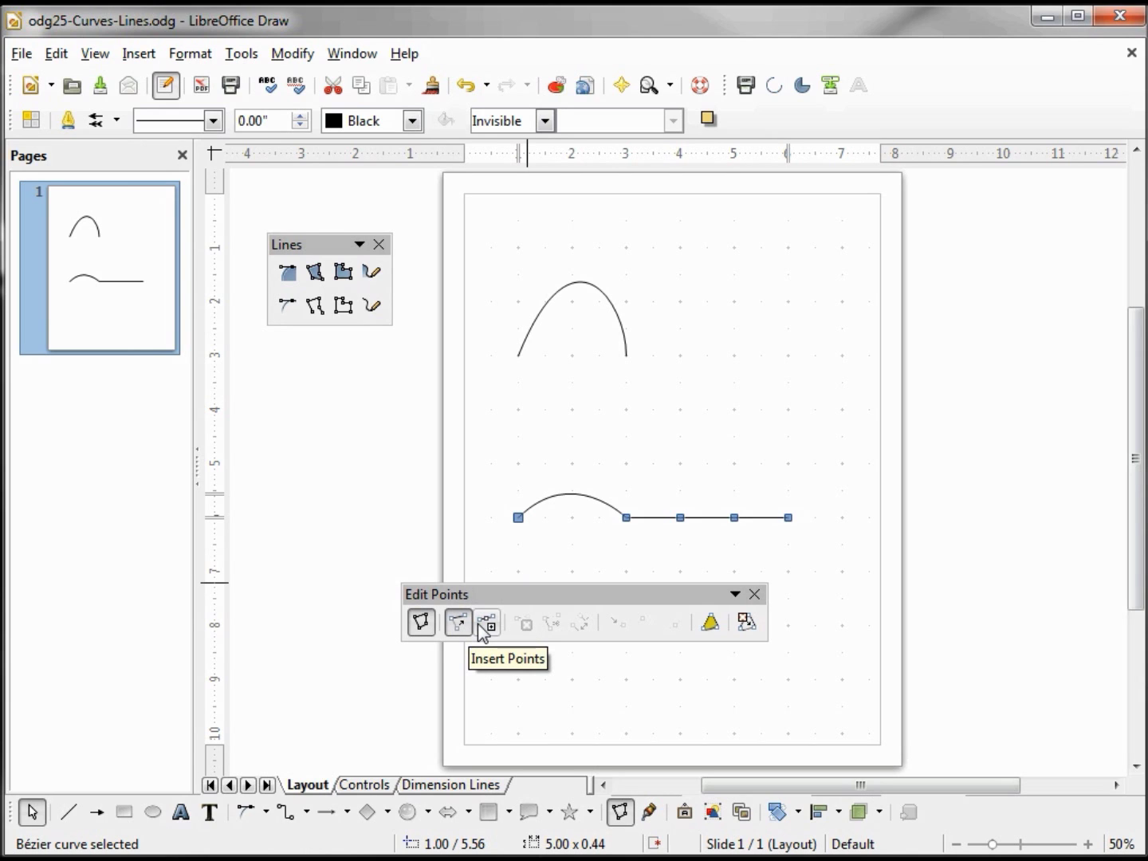
- Toggle snap to grid and nudge the tail's middle point to the right
{"action": "left_click", "coordinate": [99, 58]}
{"action": "mouse_move", "coordinate": [149, 283]}
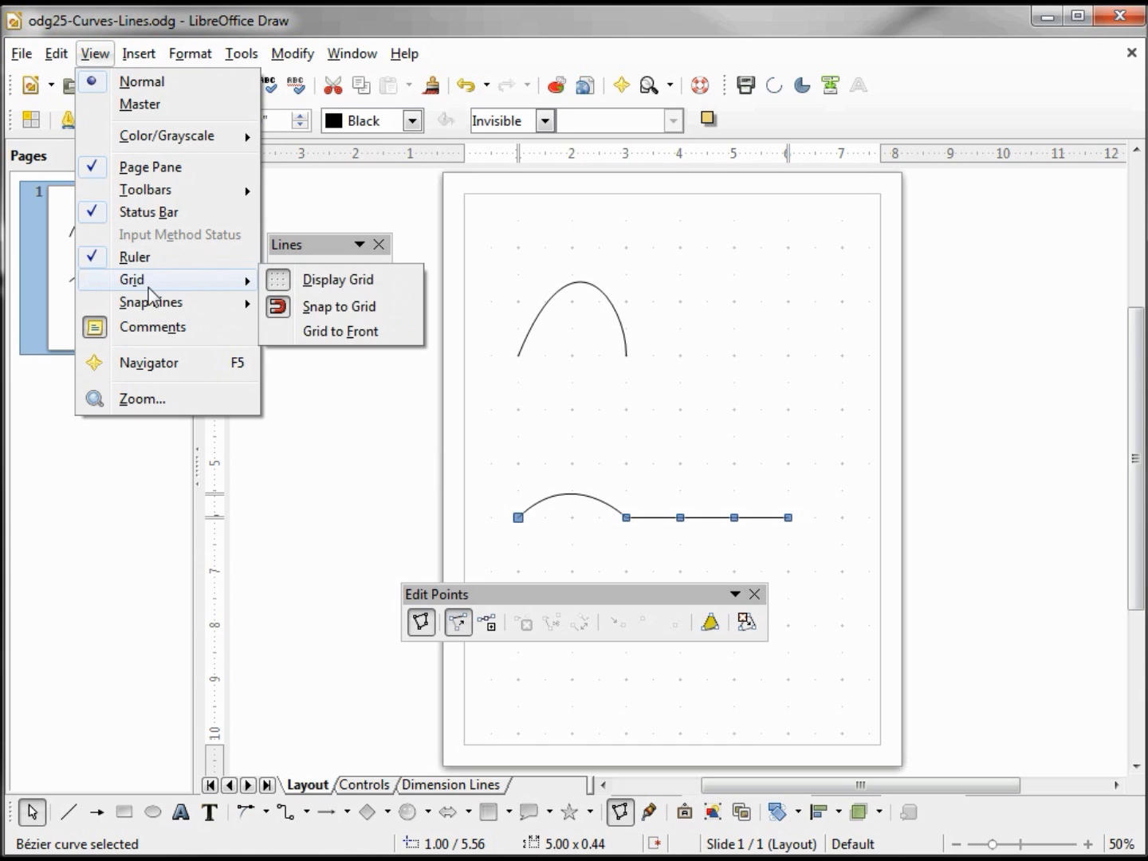
{"action": "left_click", "coordinate": [325, 312]}
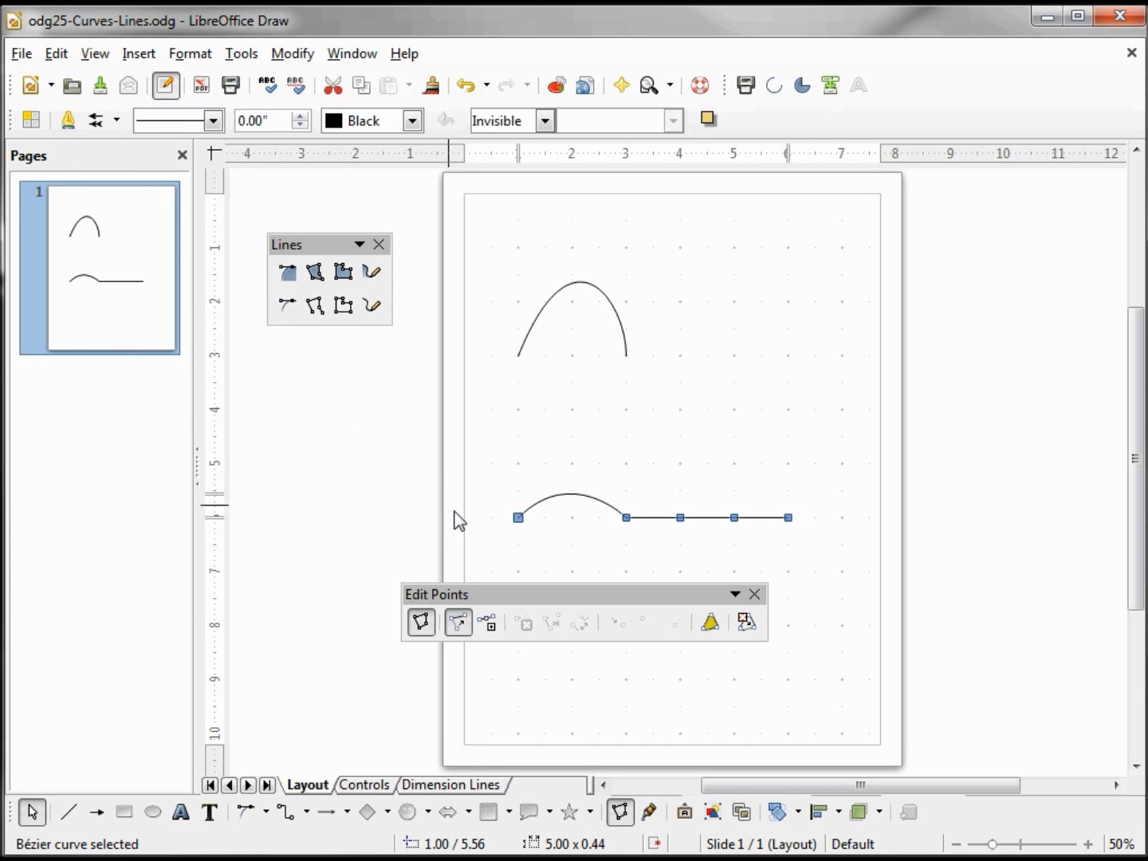
{"action": "left_click", "coordinate": [458, 623]}
{"action": "left_click_drag", "start_coordinate": [682, 520], "coordinate": [707, 519]}
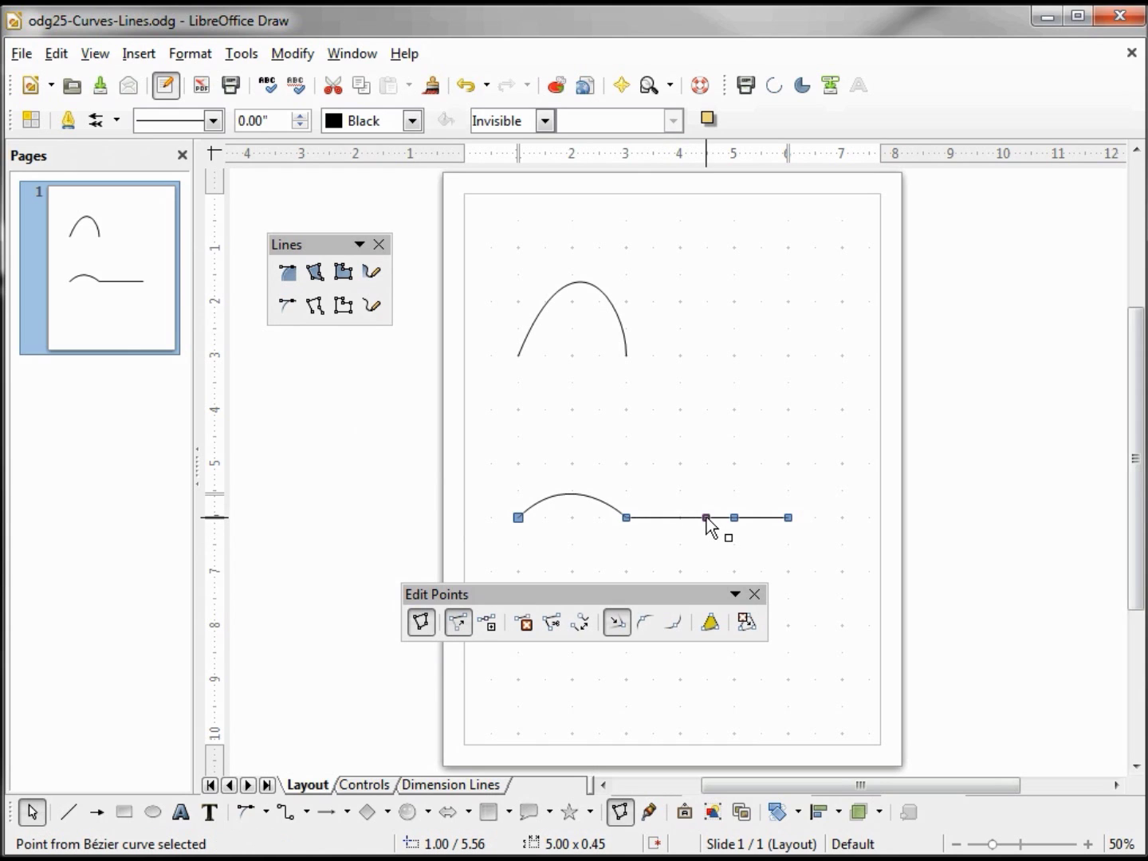
- Insert a point on the straight segment, undo it, then adjust the point there
{"action": "left_click", "coordinate": [488, 626]}
{"action": "left_click", "coordinate": [661, 518]}
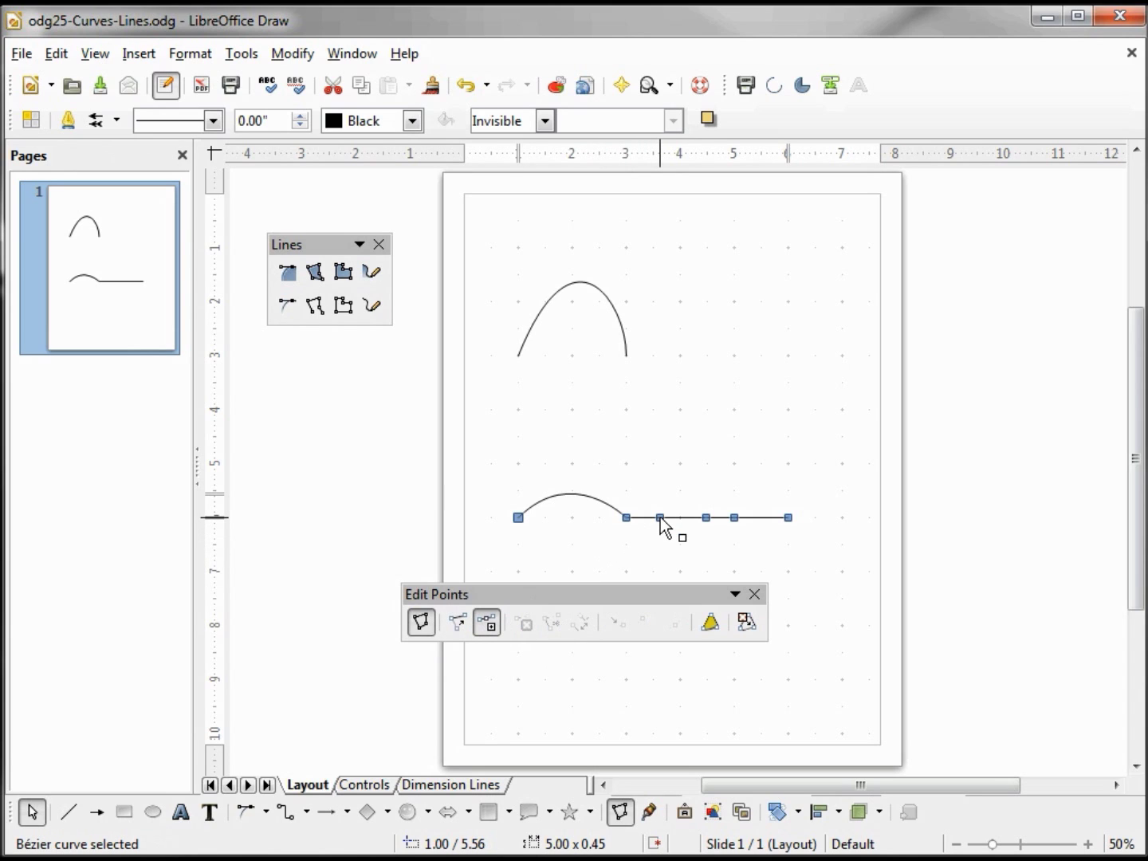
{"action": "key", "text": "ctrl+z"}
{"action": "left_click_drag", "start_coordinate": [656, 517], "coordinate": [657, 519]}
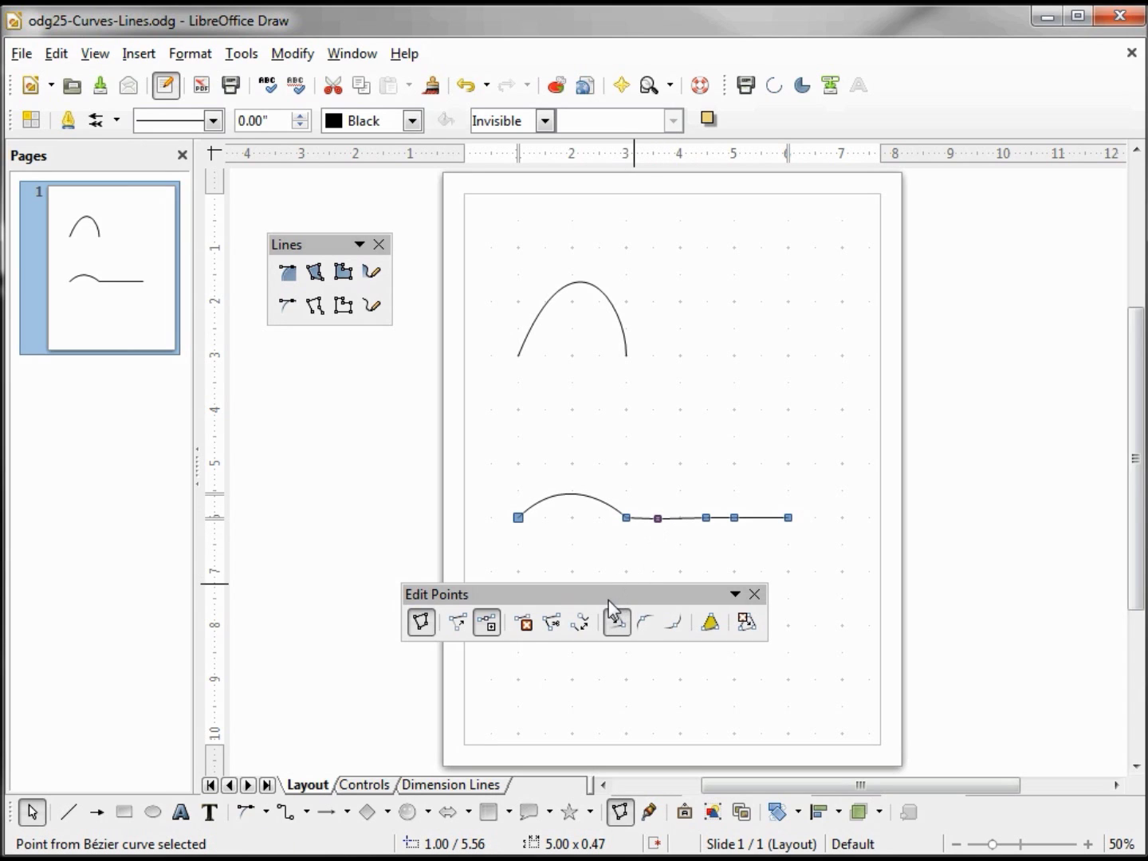
- With Eliminate Points active, adjust the nodes along the straight tail
{"action": "left_click", "coordinate": [749, 622]}
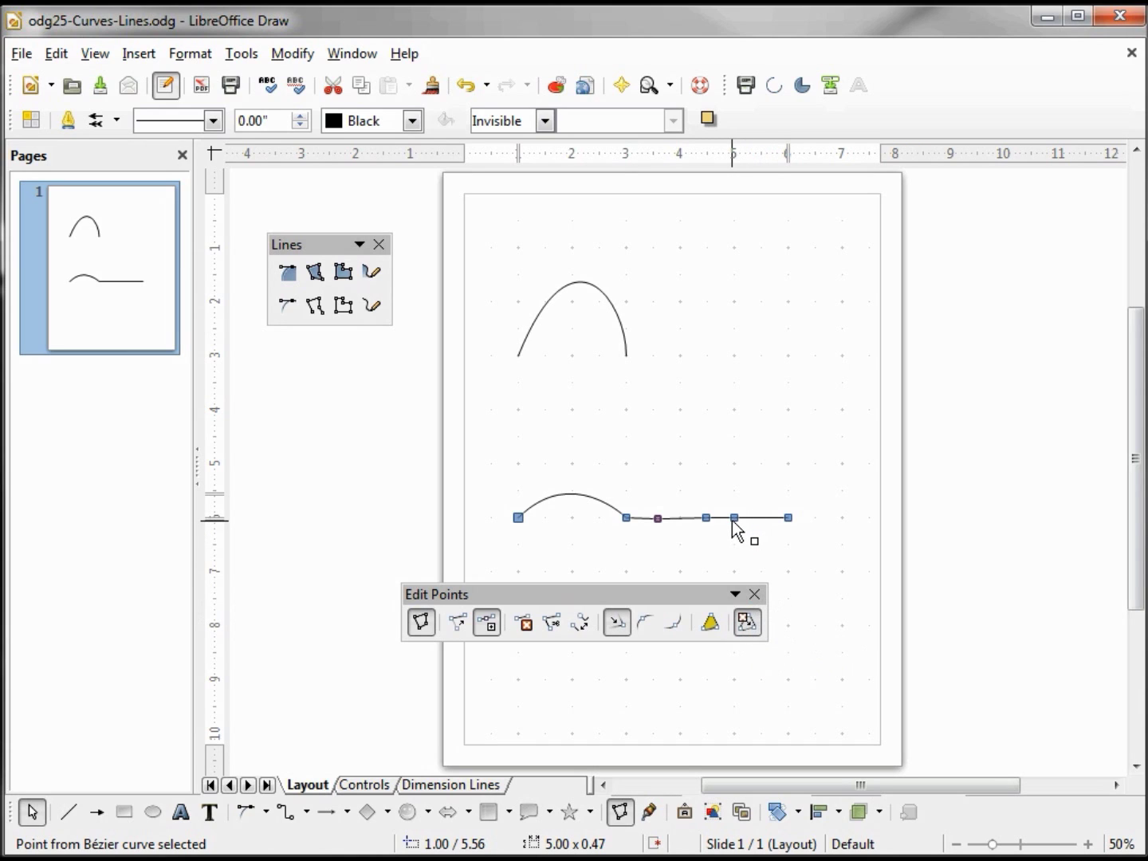
{"action": "mouse_move", "coordinate": [732, 518]}
{"action": "left_mouse_down"}
{"action": "mouse_move", "coordinate": [734, 484]}
{"action": "mouse_move", "coordinate": [737, 517]}
{"action": "left_mouse_up"}
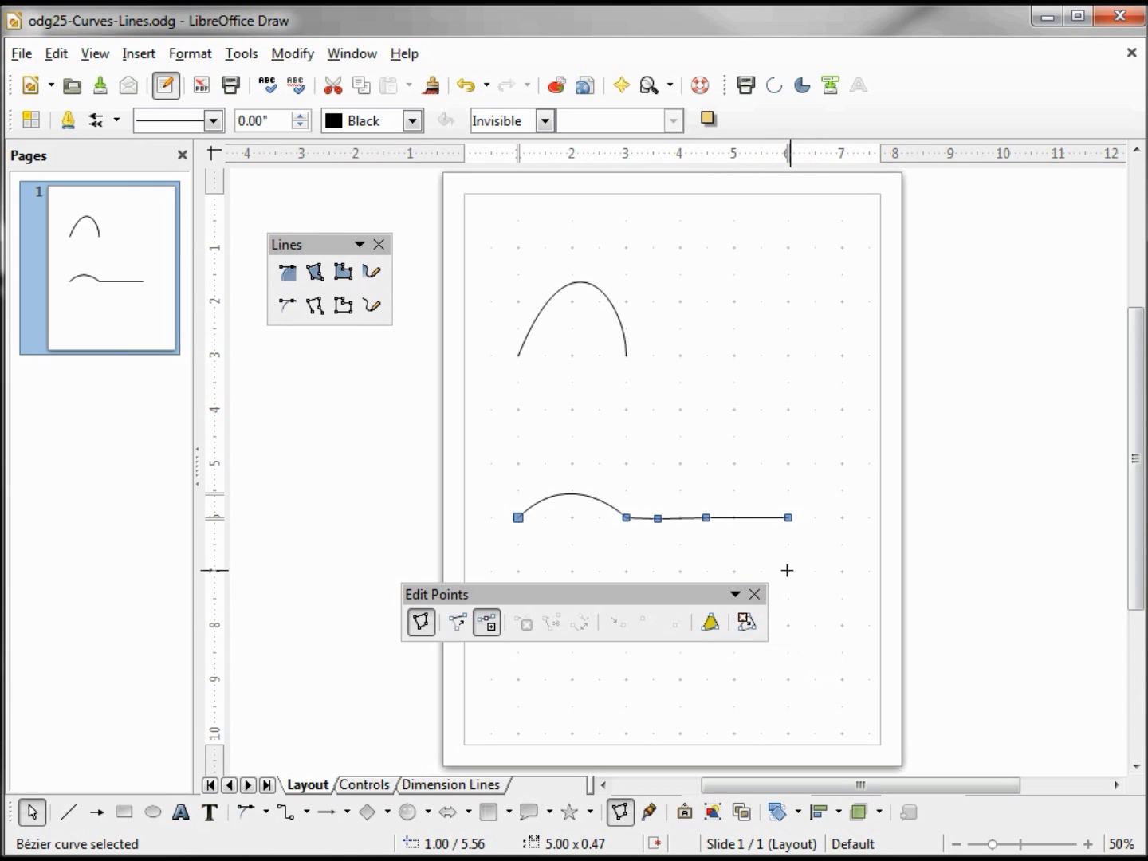
{"action": "left_click", "coordinate": [658, 518]}
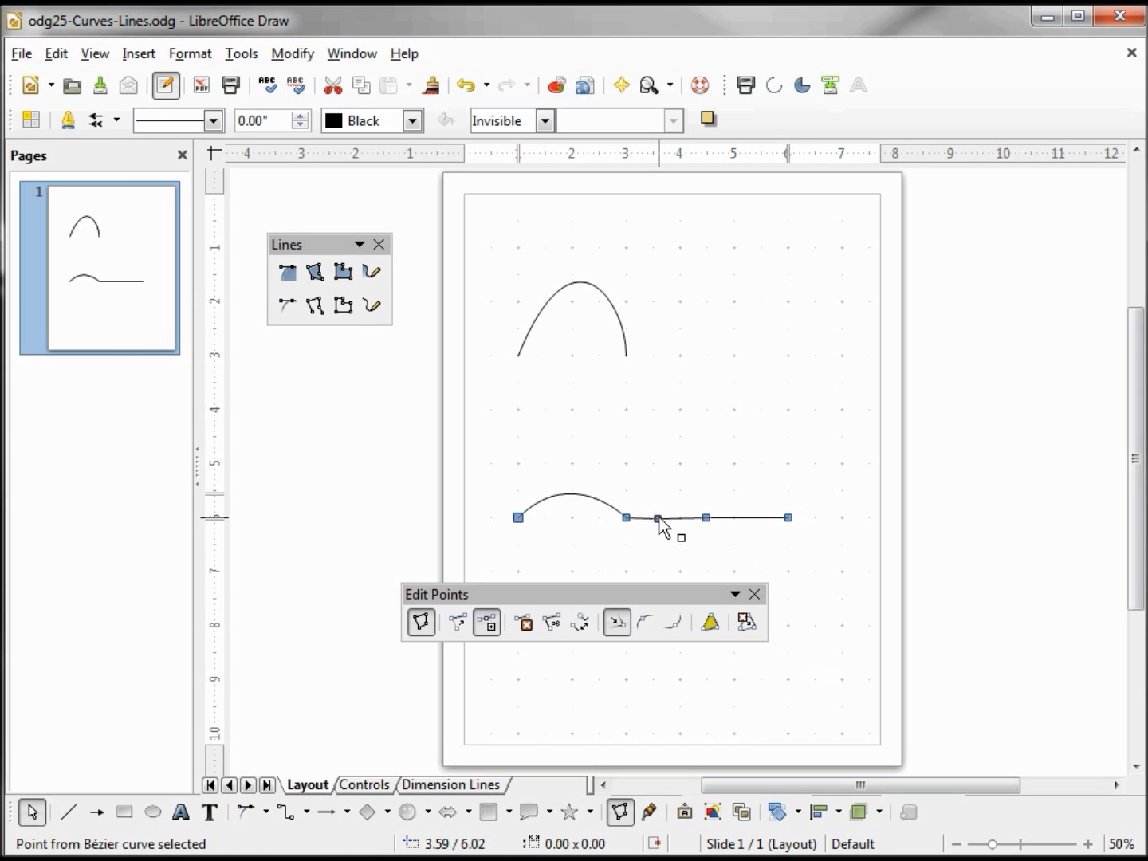
{"action": "mouse_move", "coordinate": [659, 518]}
{"action": "left_mouse_down"}
{"action": "mouse_move", "coordinate": [657, 479]}
{"action": "mouse_move", "coordinate": [660, 518]}
{"action": "left_mouse_up"}
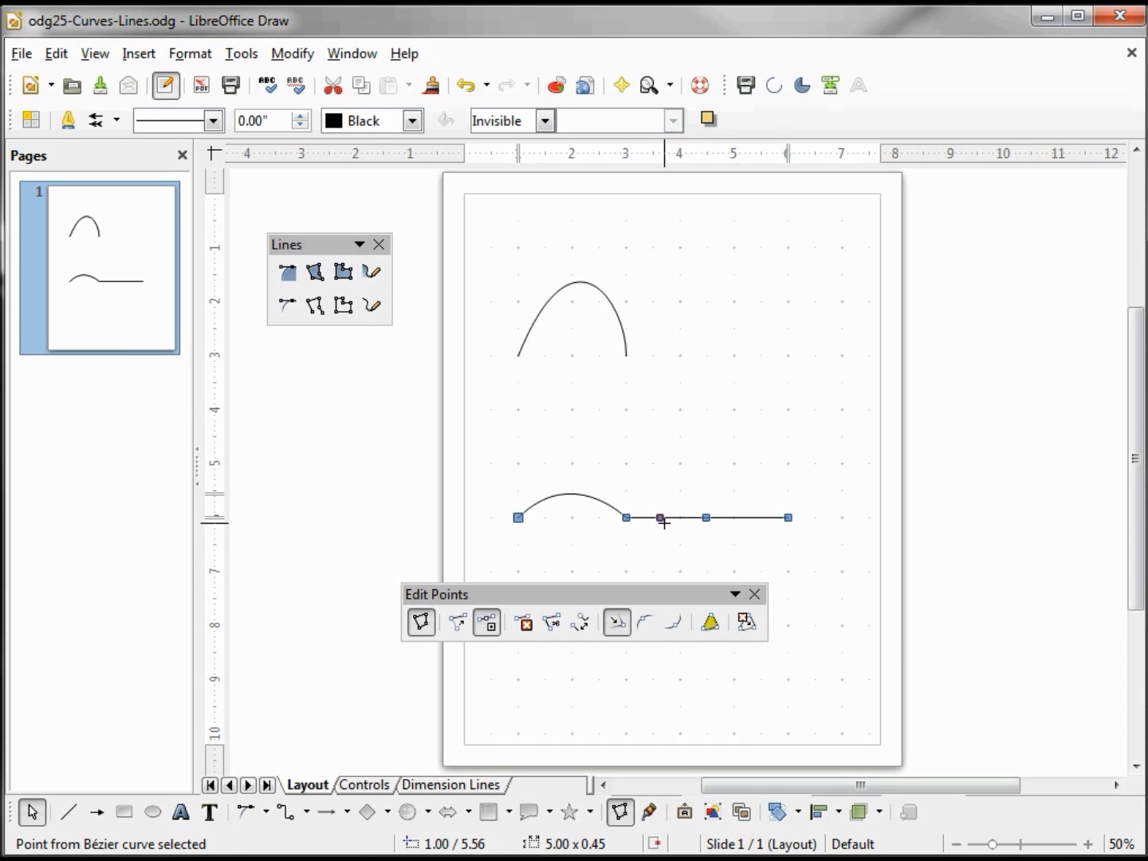
- Delete the selected node, then turn the tail's middle node into a corner dipping into a V (5.00 × 1.18 in)
{"action": "left_click", "coordinate": [523, 624]}
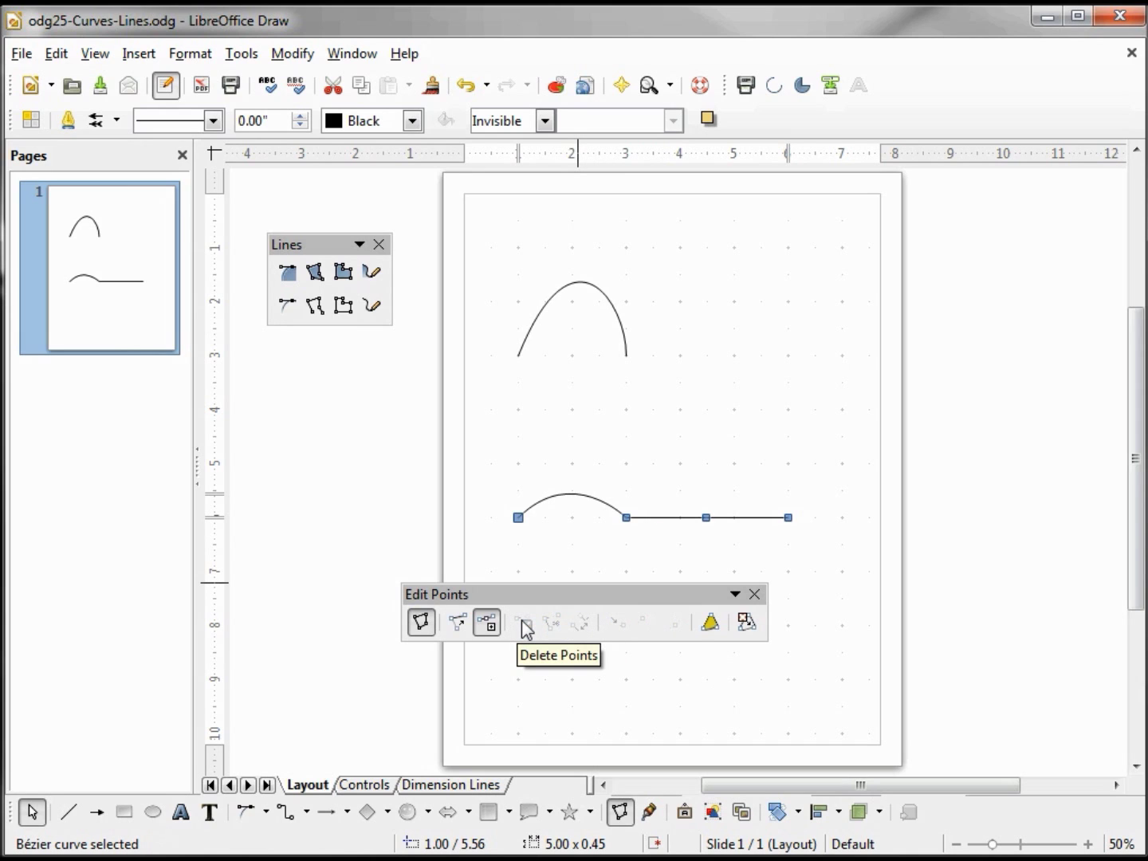
{"action": "left_click", "coordinate": [705, 519]}
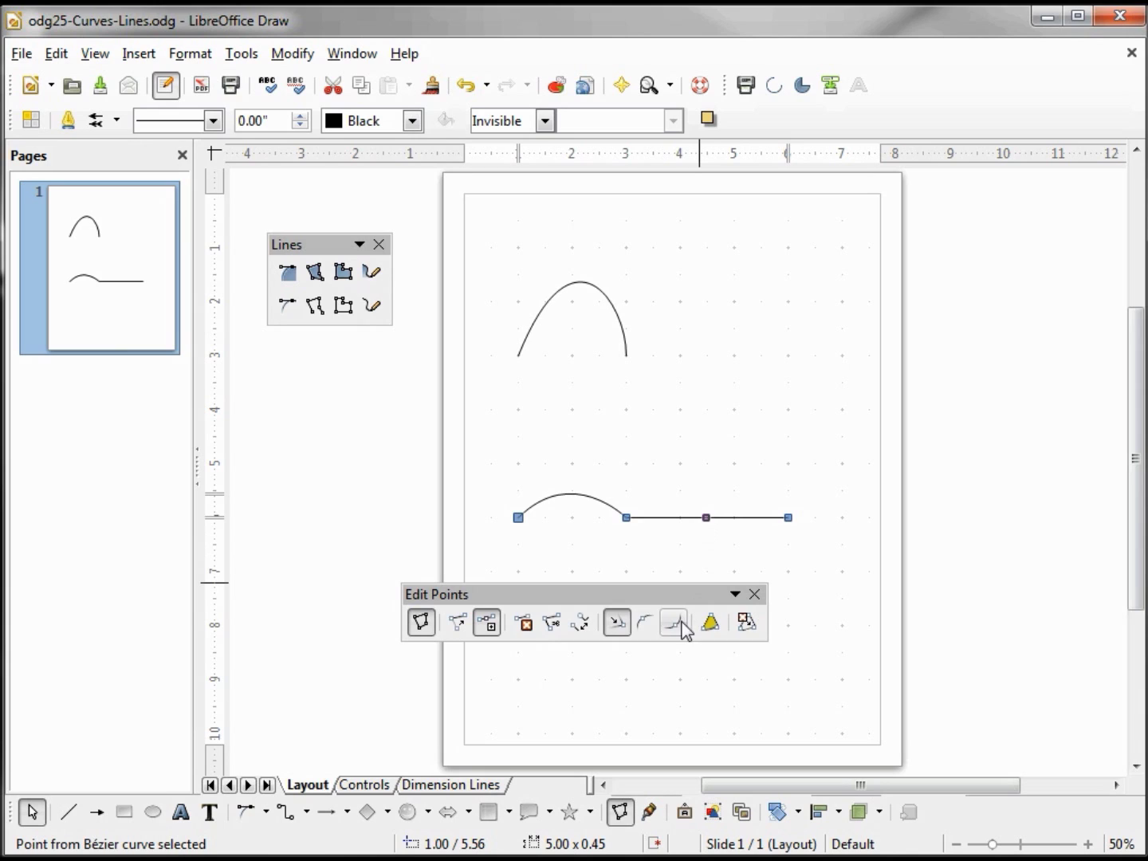
{"action": "left_click", "coordinate": [620, 631]}
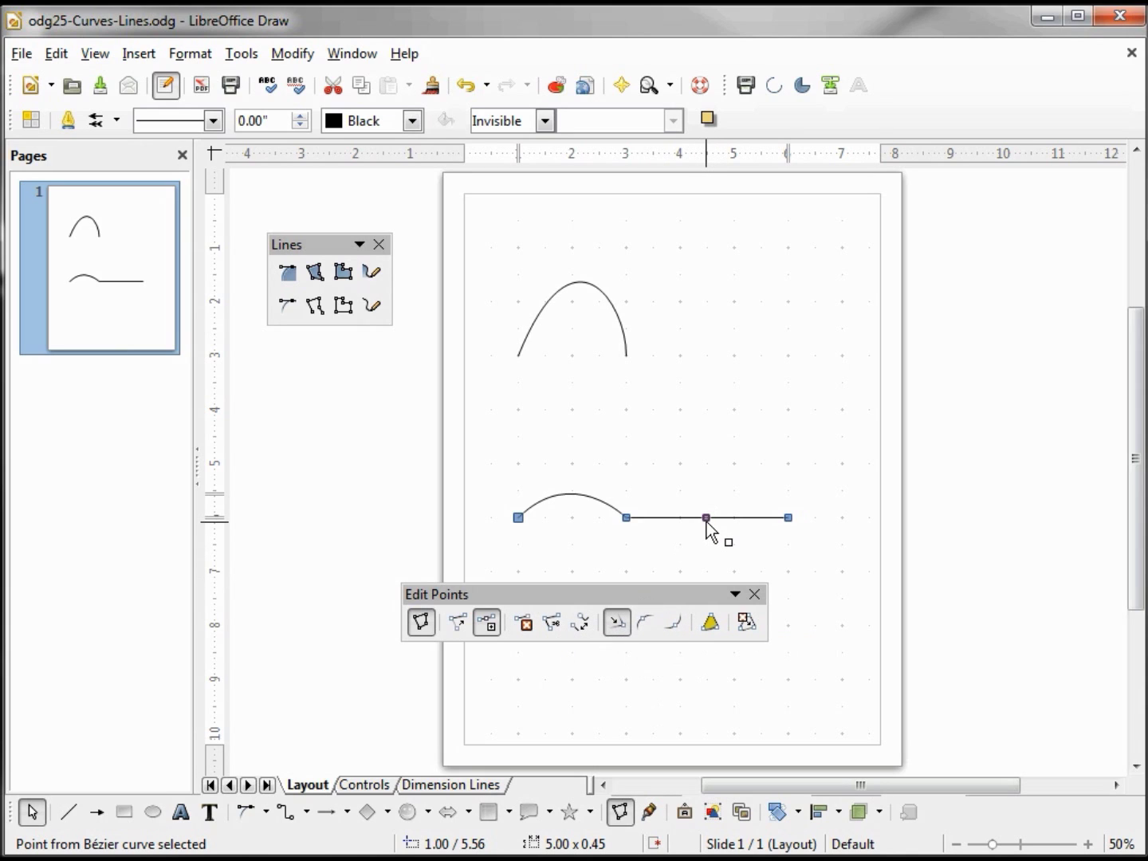
{"action": "left_click_drag", "start_coordinate": [707, 518], "coordinate": [710, 557]}
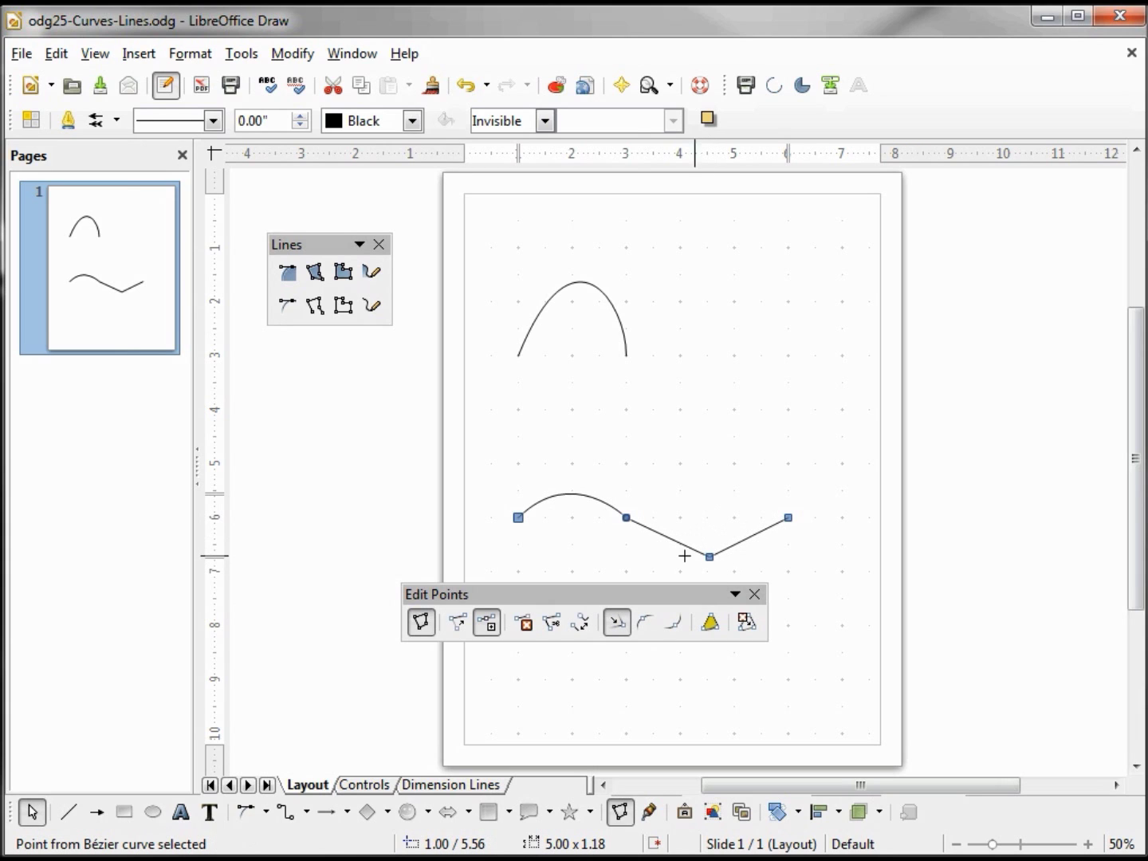
- Raise the junction node's handle so the arc drops steeply, deepening the V to 5.00 × 1.48 in
{"action": "left_click", "coordinate": [517, 518]}
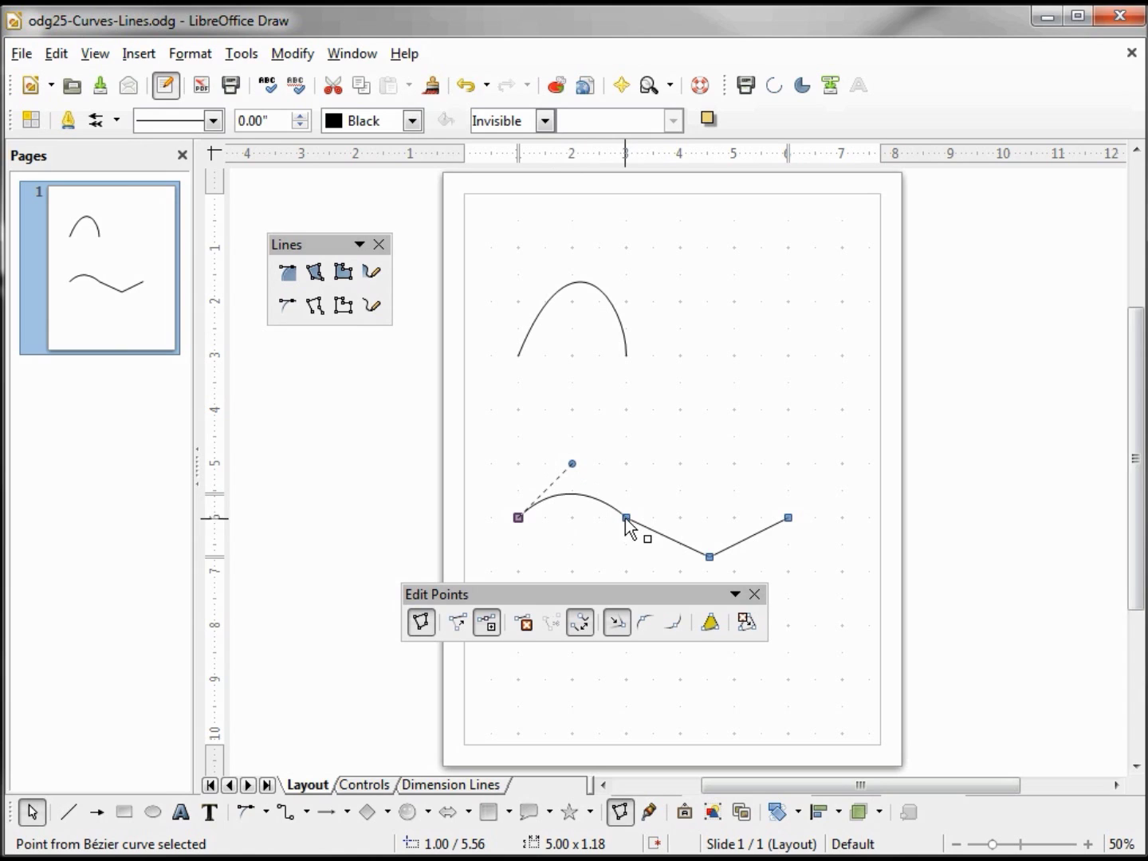
{"action": "left_click_drag", "start_coordinate": [626, 518], "coordinate": [620, 462]}
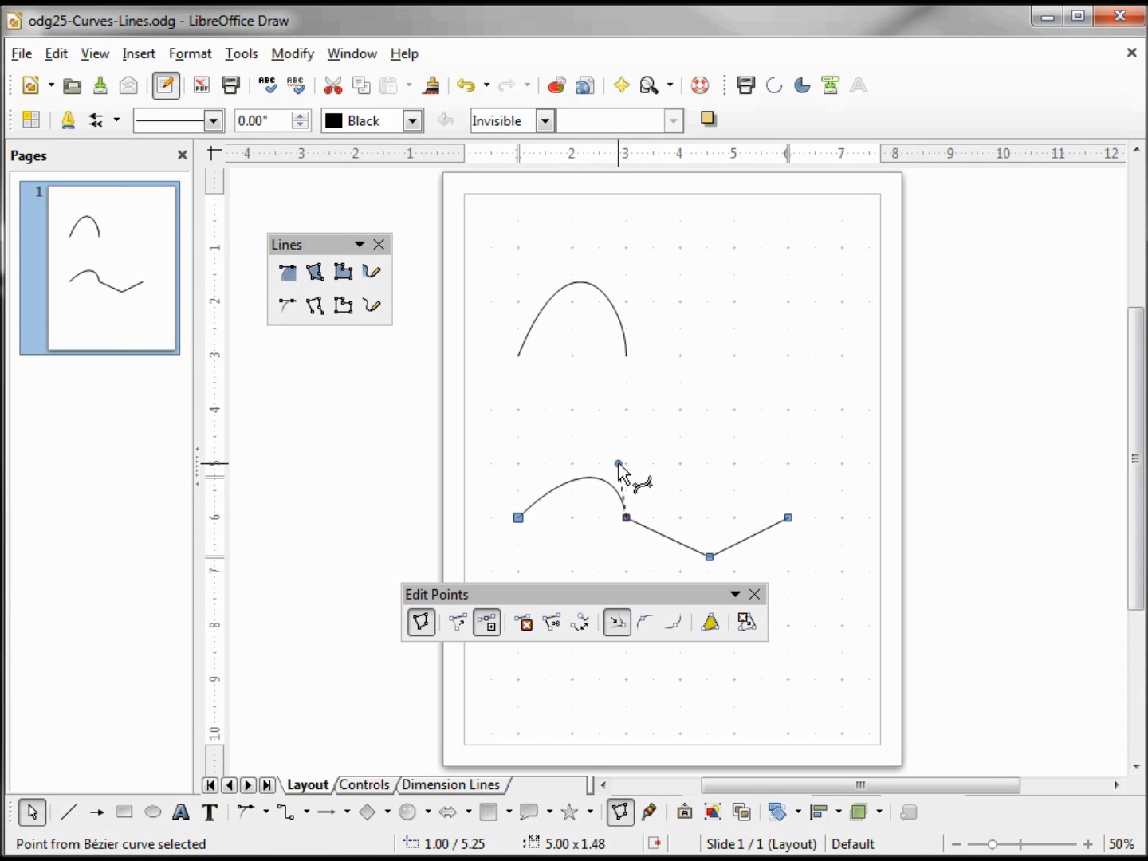
{"action": "left_click", "coordinate": [709, 557]}
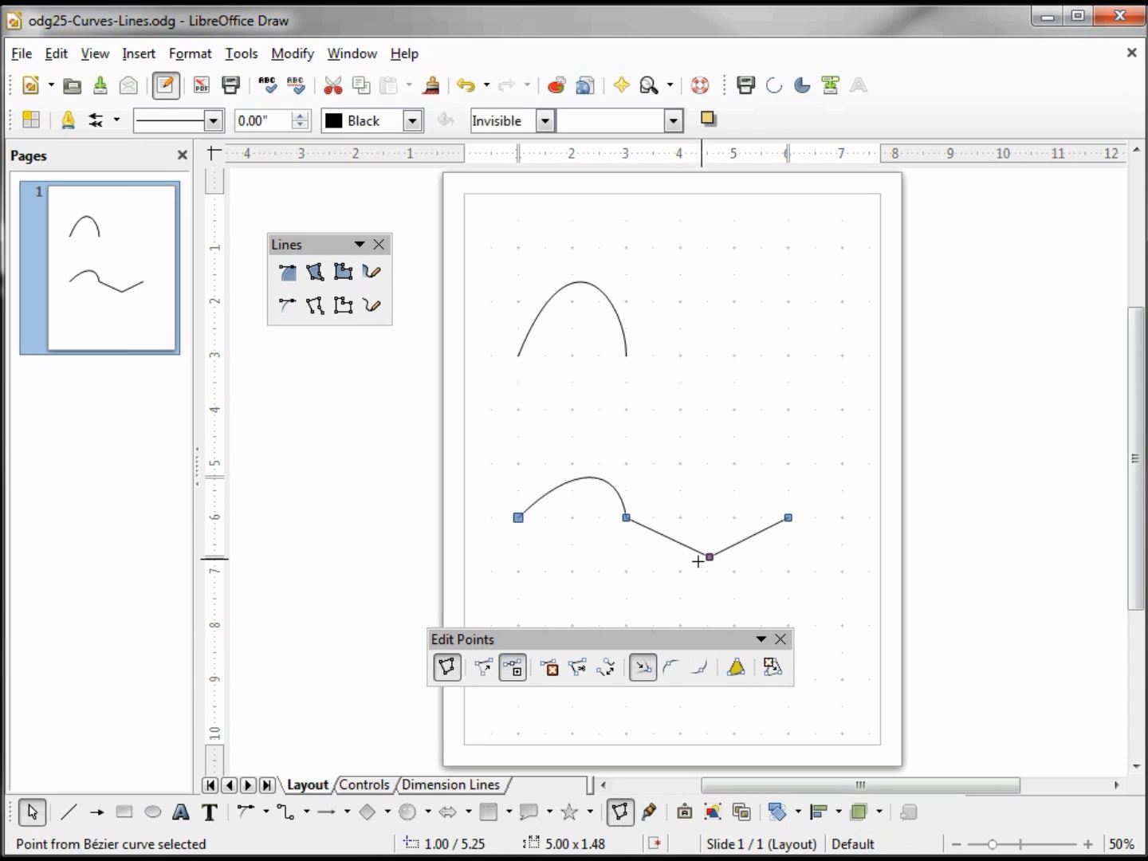
- Convert the V's segments to curves and bend both handles into a rounded trough (5.00 × 1.66 in)
{"action": "left_click", "coordinate": [608, 669]}
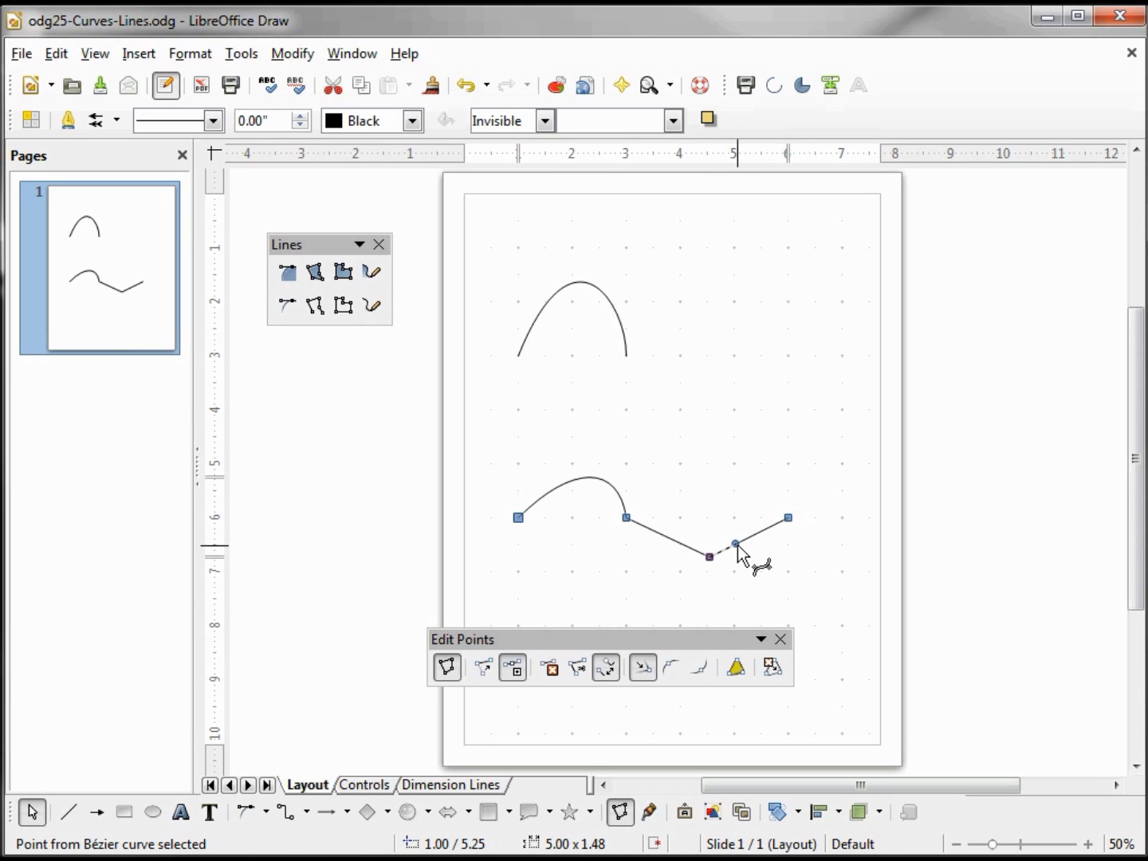
{"action": "mouse_move", "coordinate": [737, 544]}
{"action": "left_mouse_down"}
{"action": "mouse_move", "coordinate": [748, 578]}
{"action": "mouse_move", "coordinate": [767, 528]}
{"action": "mouse_move", "coordinate": [742, 486]}
{"action": "mouse_move", "coordinate": [749, 534]}
{"action": "left_mouse_up"}
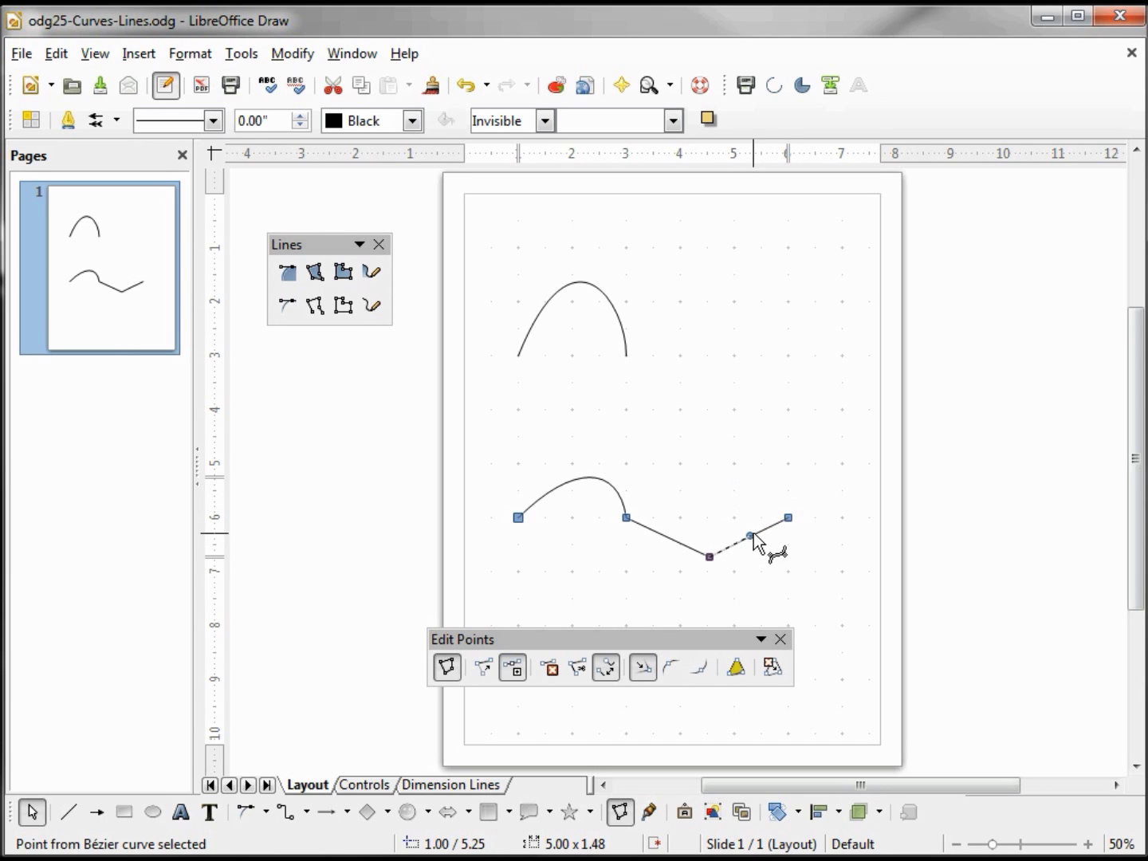
{"action": "left_click", "coordinate": [643, 669]}
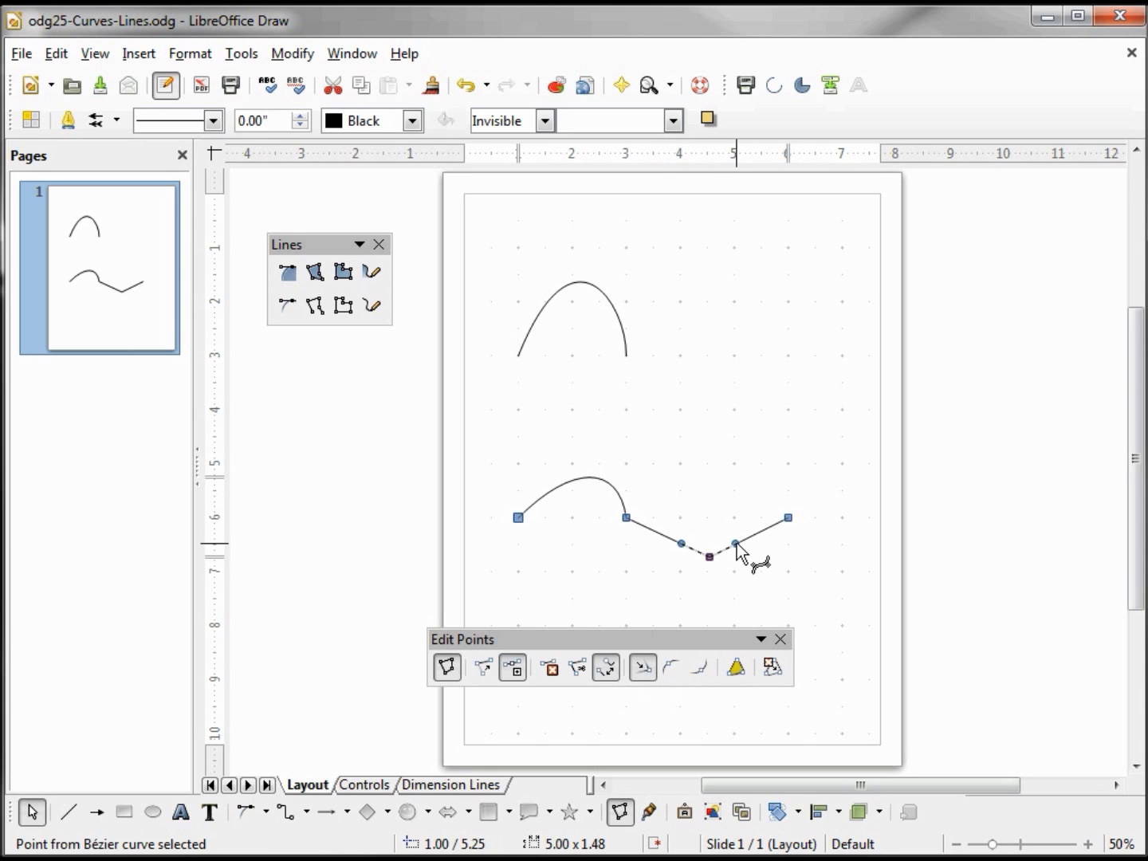
{"action": "left_click_drag", "start_coordinate": [735, 543], "coordinate": [748, 557]}
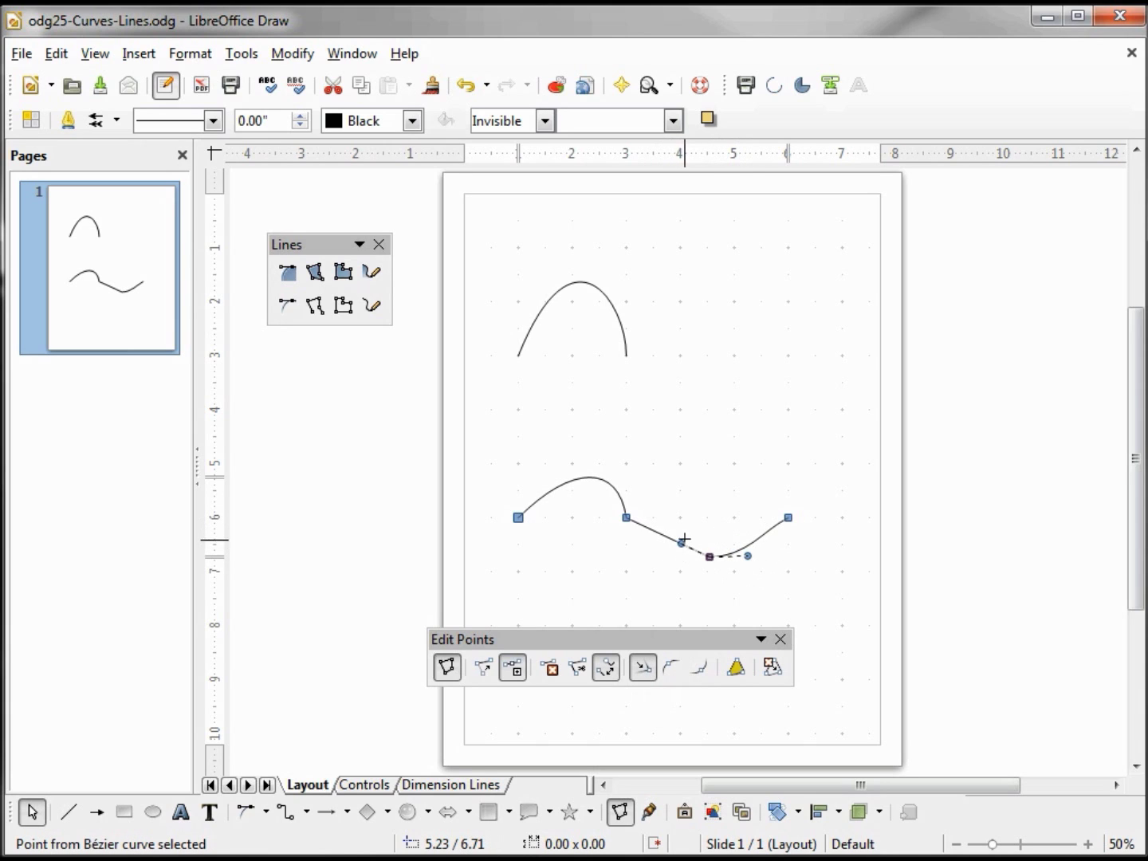
{"action": "left_click_drag", "start_coordinate": [680, 544], "coordinate": [673, 562]}
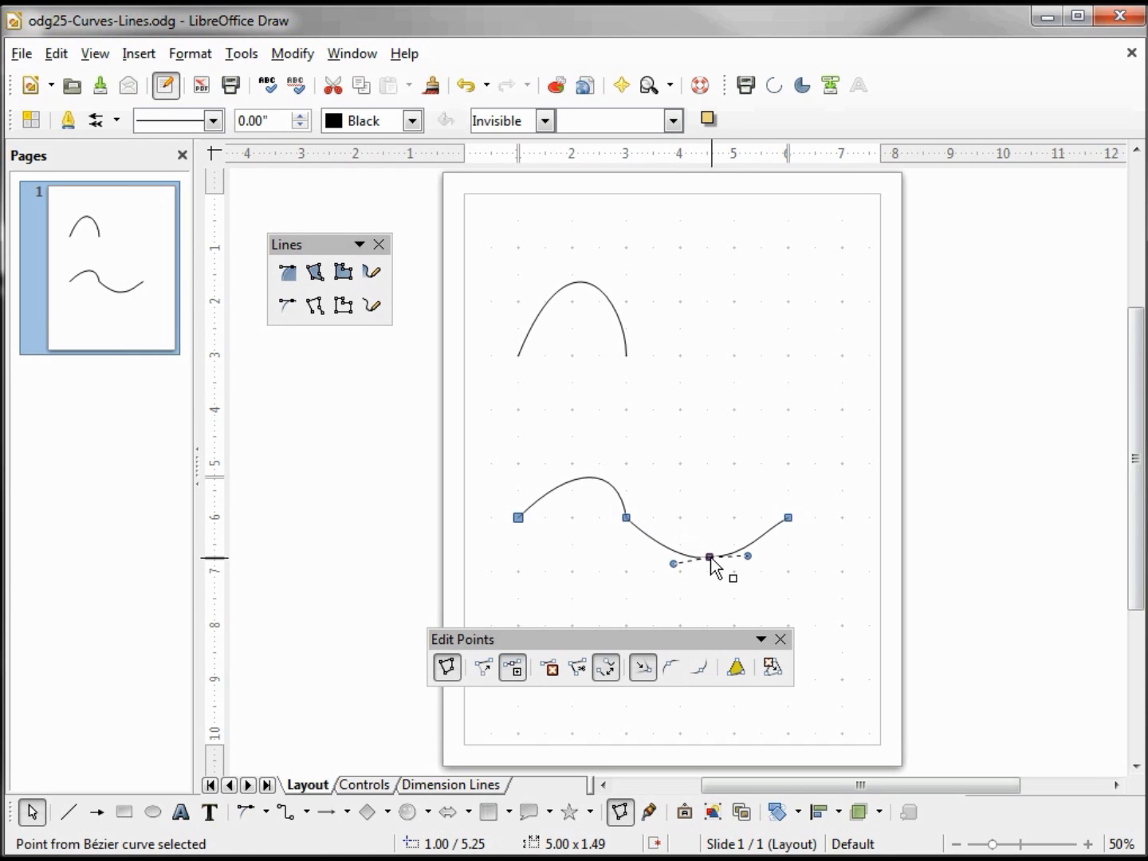
{"action": "left_click_drag", "start_coordinate": [709, 557], "coordinate": [751, 568]}
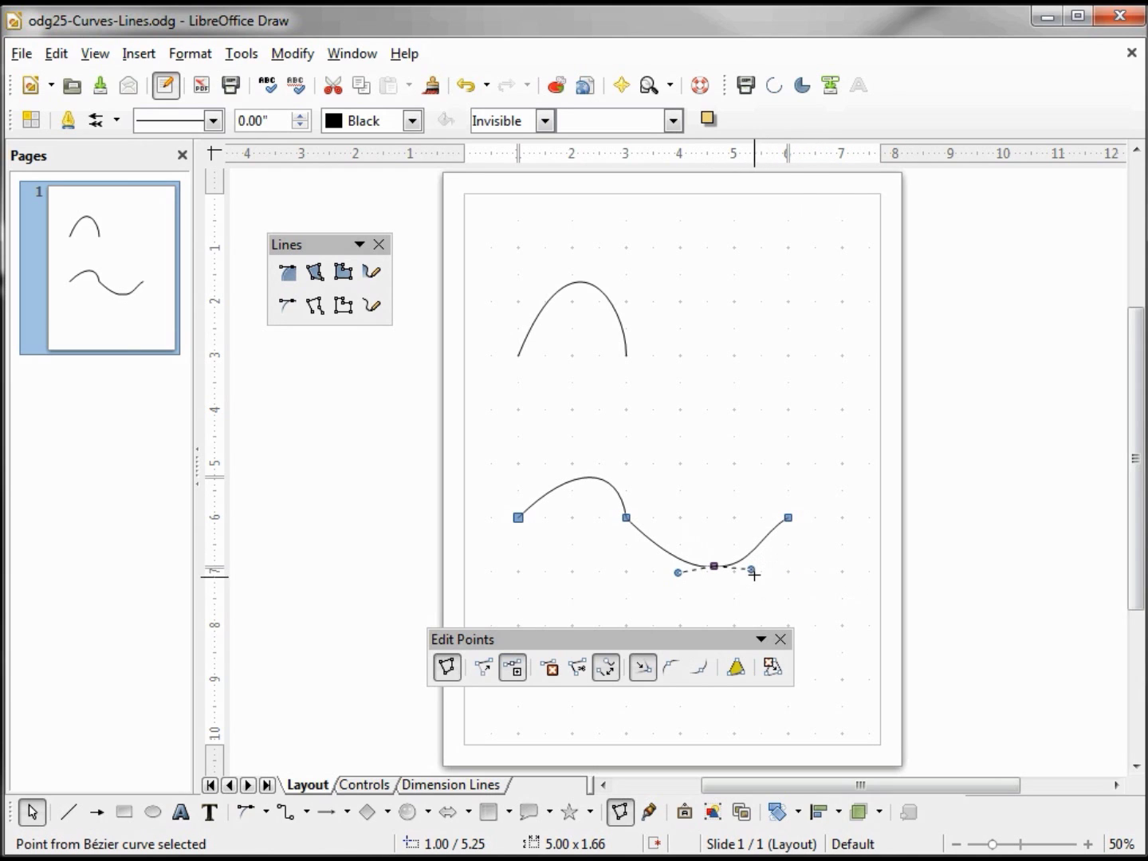
- Make the trough node symmetric and drag its right handle so the wave rises steeply (5.00 × 1.93 in)
{"action": "left_click", "coordinate": [672, 670]}
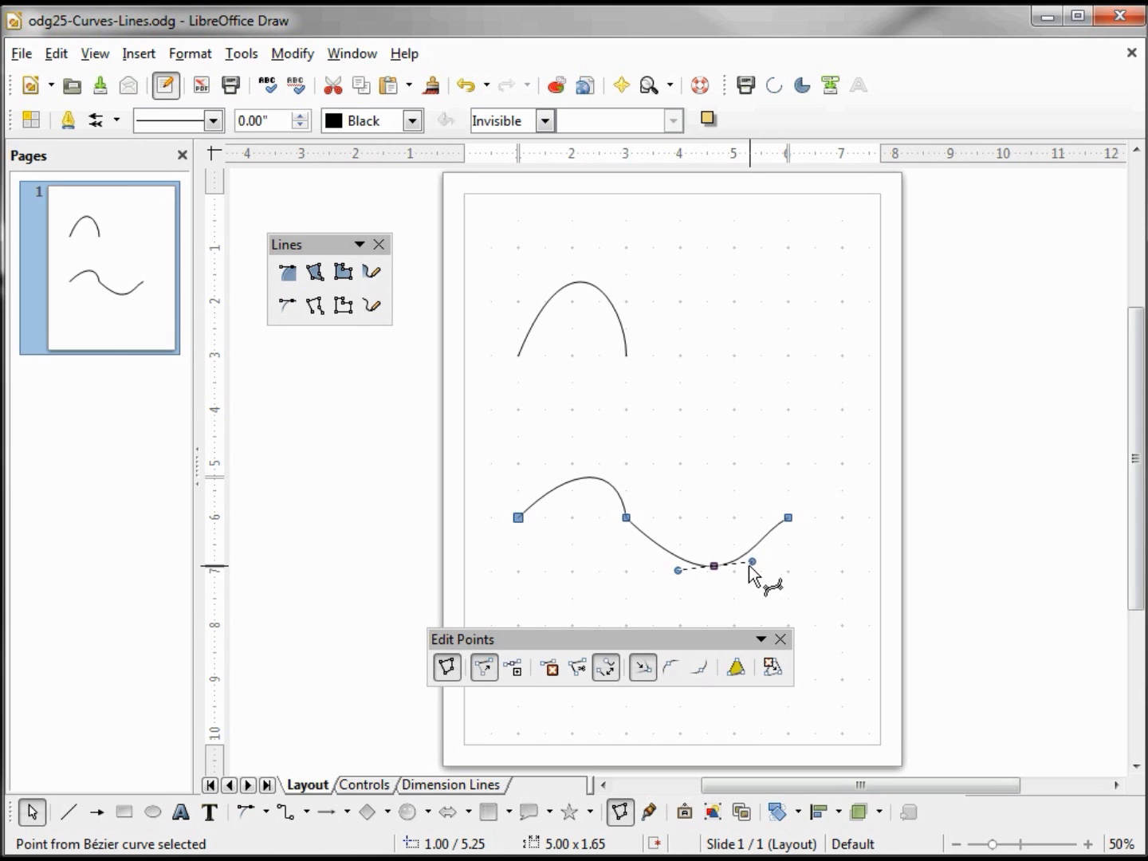
{"action": "left_click_drag", "start_coordinate": [753, 563], "coordinate": [817, 602]}
{"action": "left_click_drag", "start_coordinate": [678, 570], "coordinate": [682, 597]}
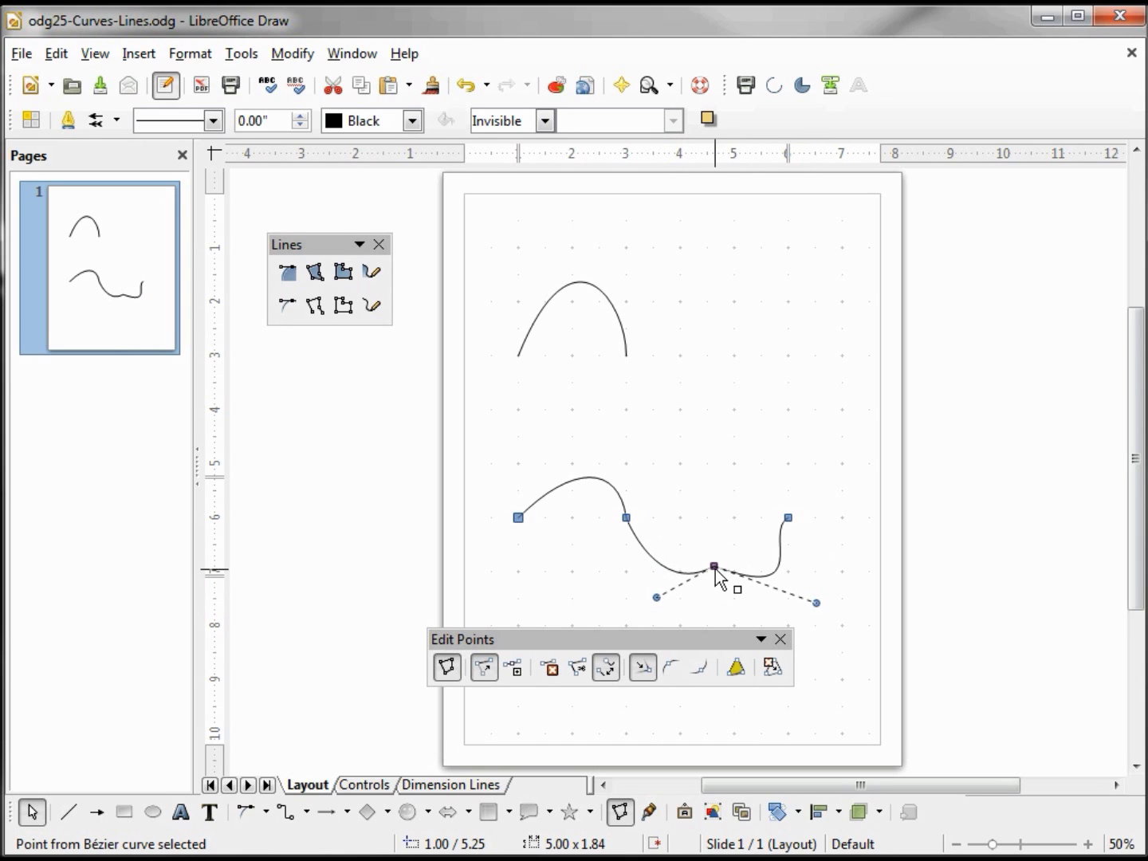
{"action": "left_click", "coordinate": [649, 670]}
{"action": "left_click", "coordinate": [651, 673]}
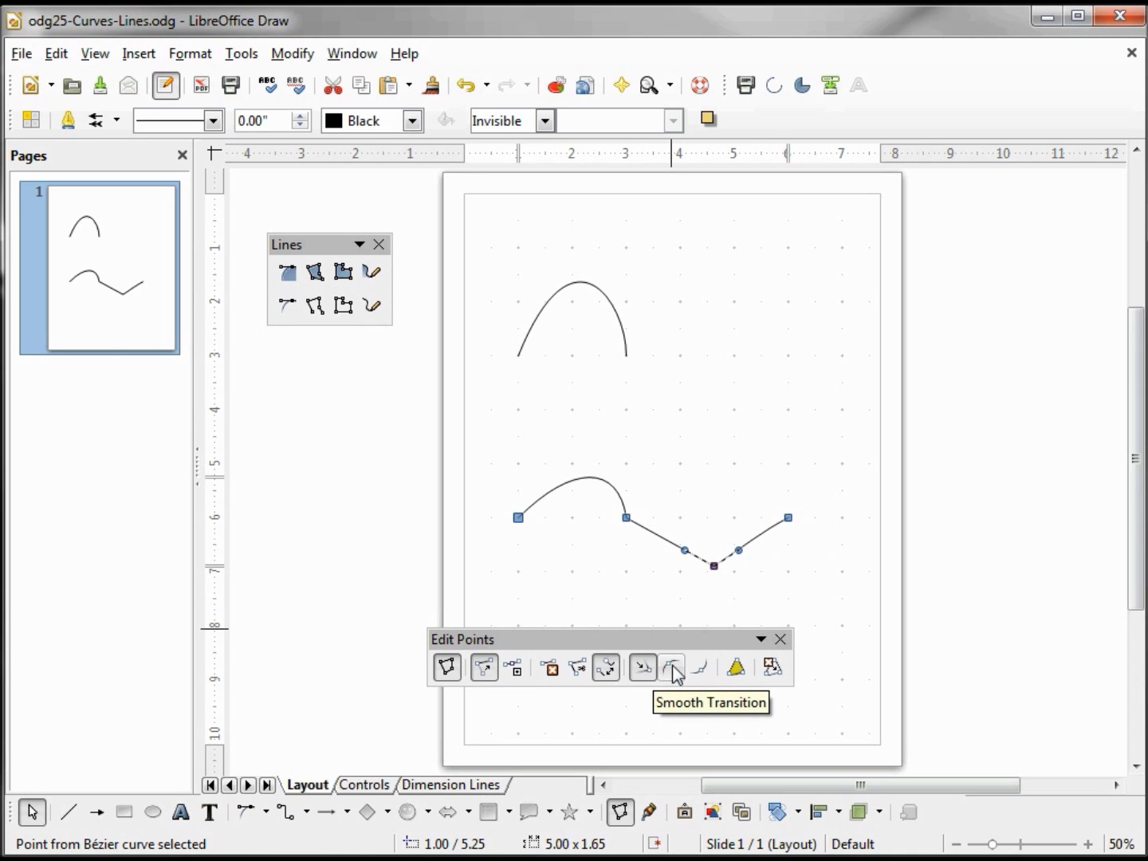
{"action": "left_click", "coordinate": [674, 668]}
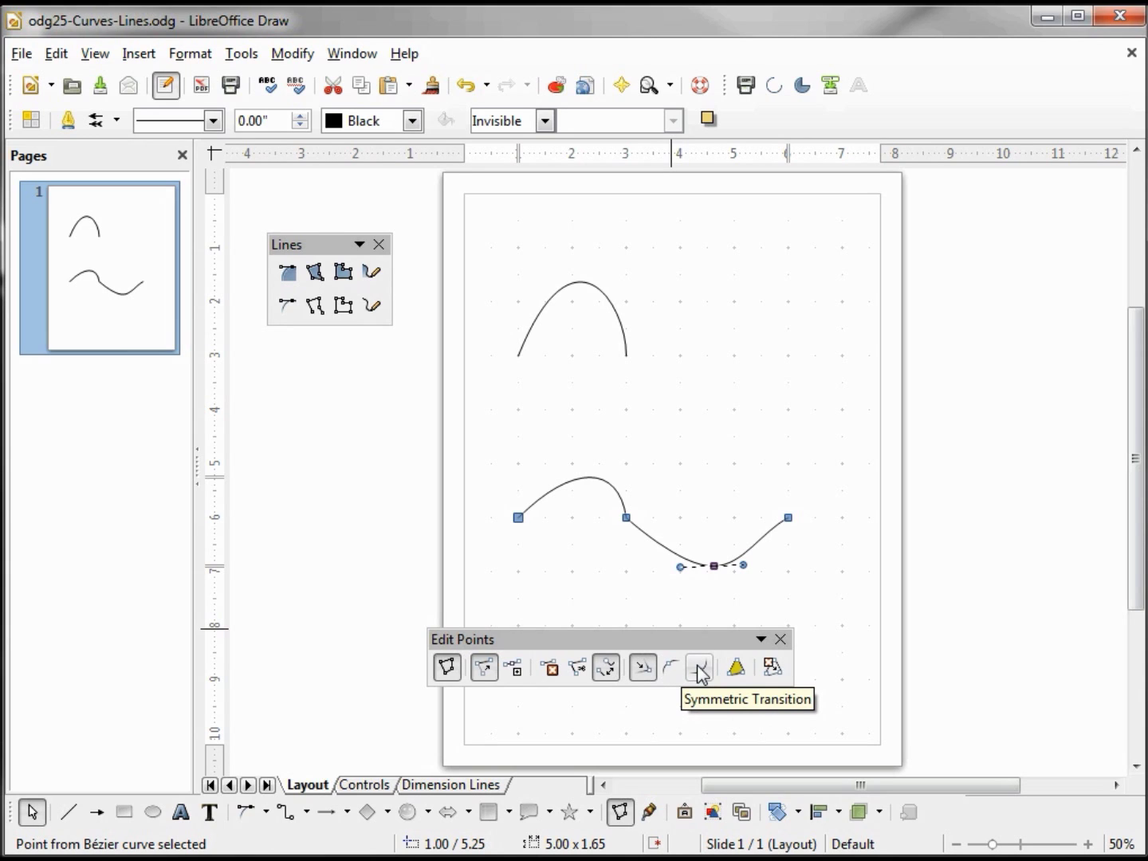
{"action": "left_click", "coordinate": [699, 672]}
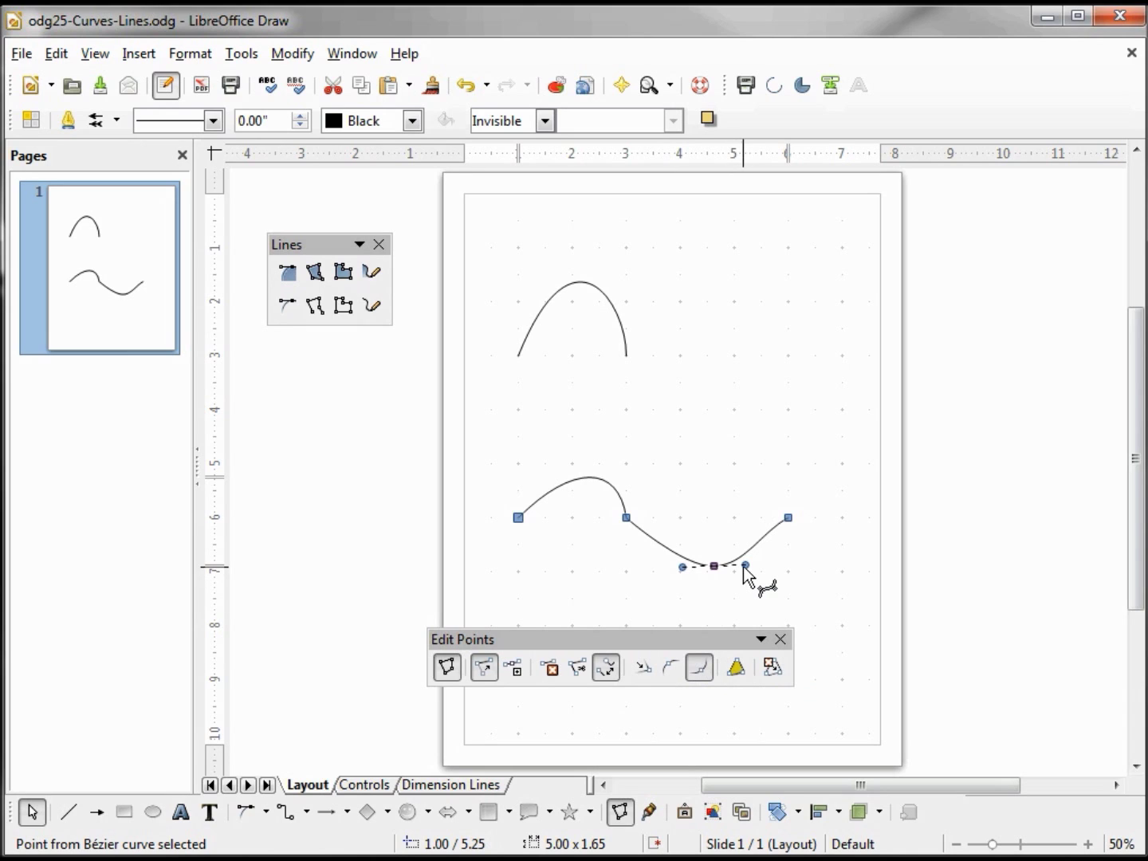
{"action": "left_click_drag", "start_coordinate": [742, 562], "coordinate": [810, 564]}
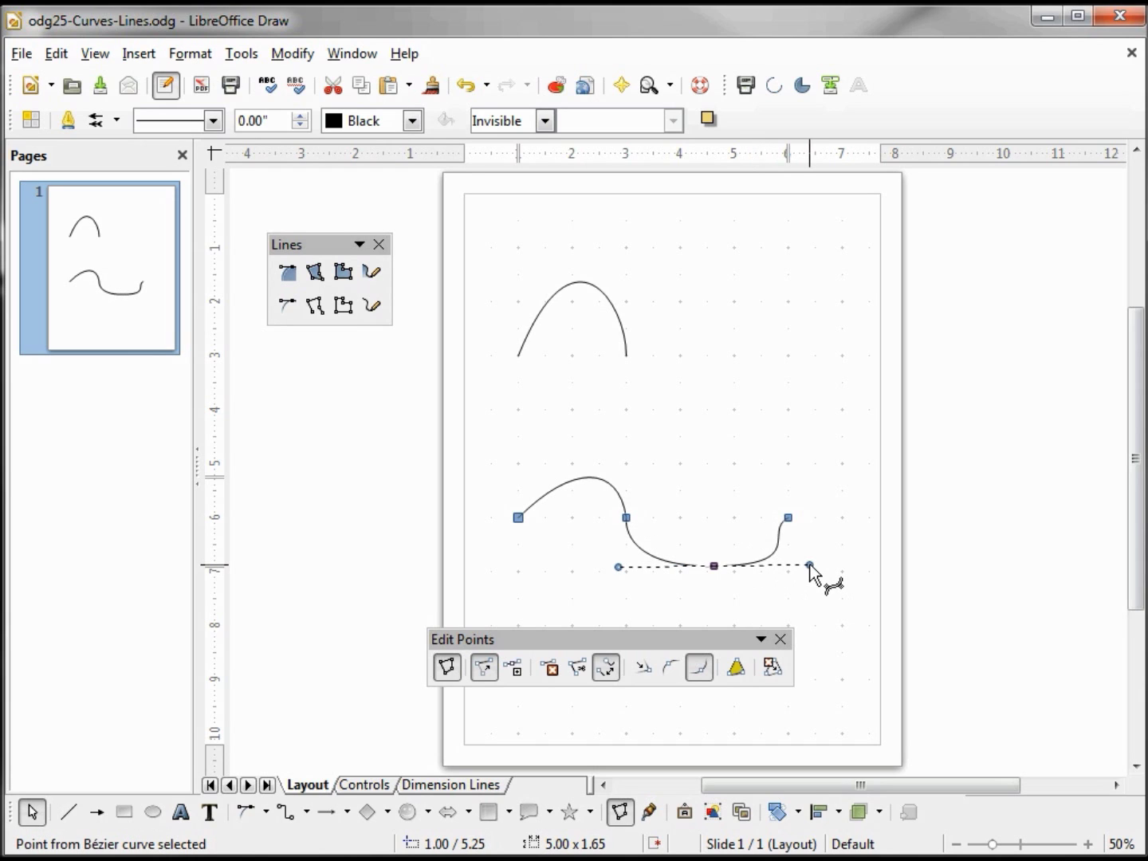
{"action": "left_click_drag", "start_coordinate": [808, 558], "coordinate": [798, 591]}
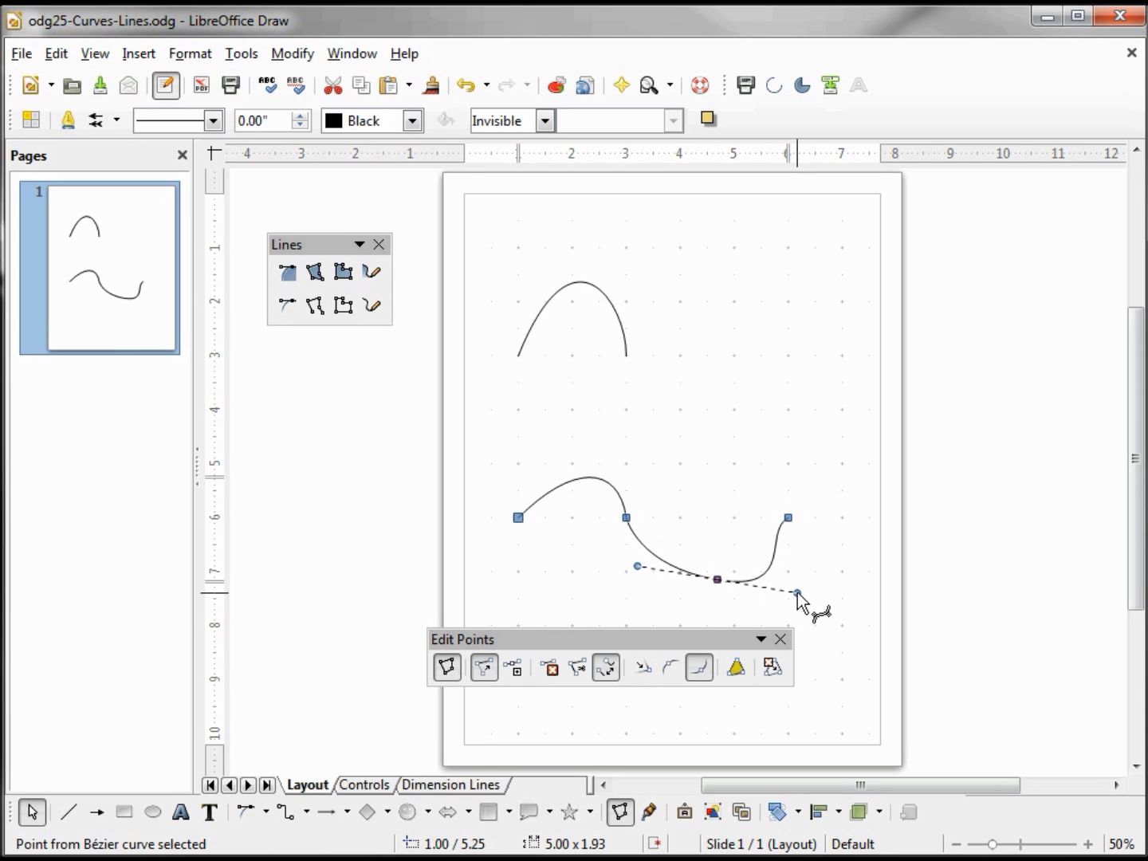
- Close the wave with a straight baseline and fill it with solid Turquoise
{"action": "left_click", "coordinate": [735, 670]}
{"action": "left_click", "coordinate": [544, 120]}
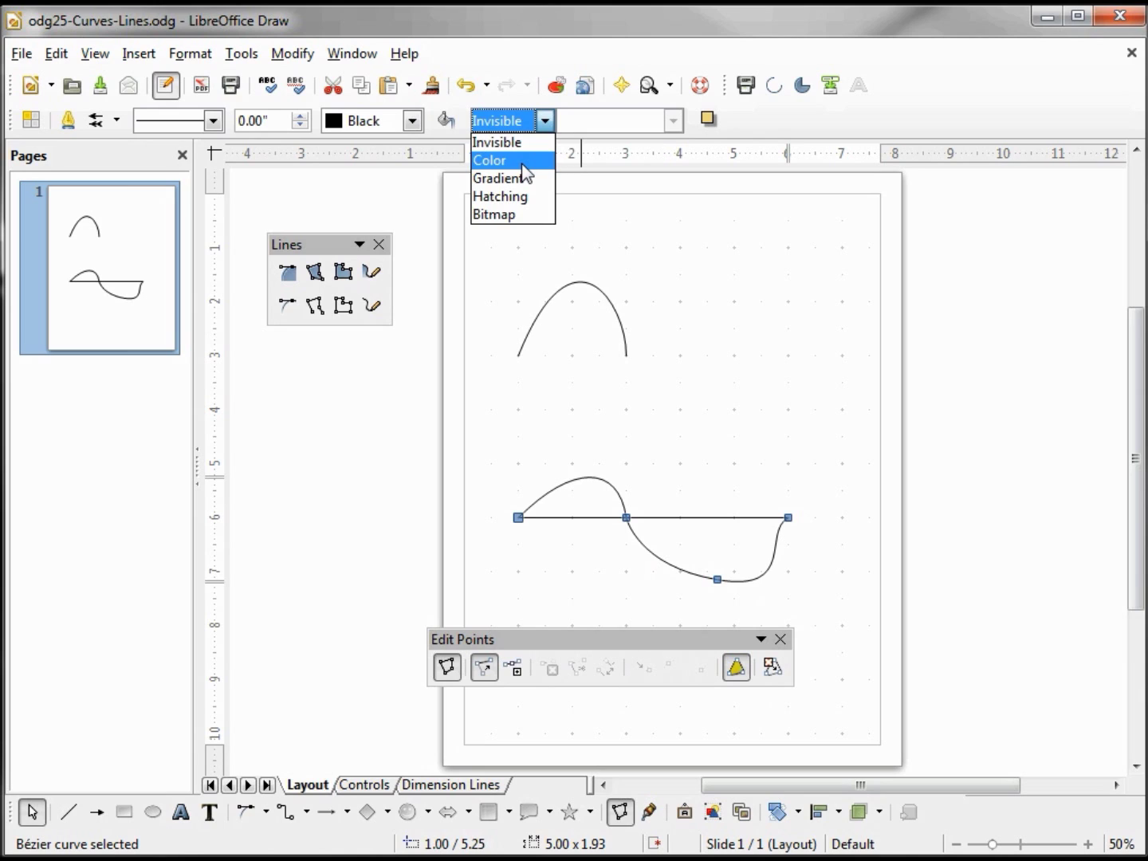
{"action": "left_click", "coordinate": [526, 165]}
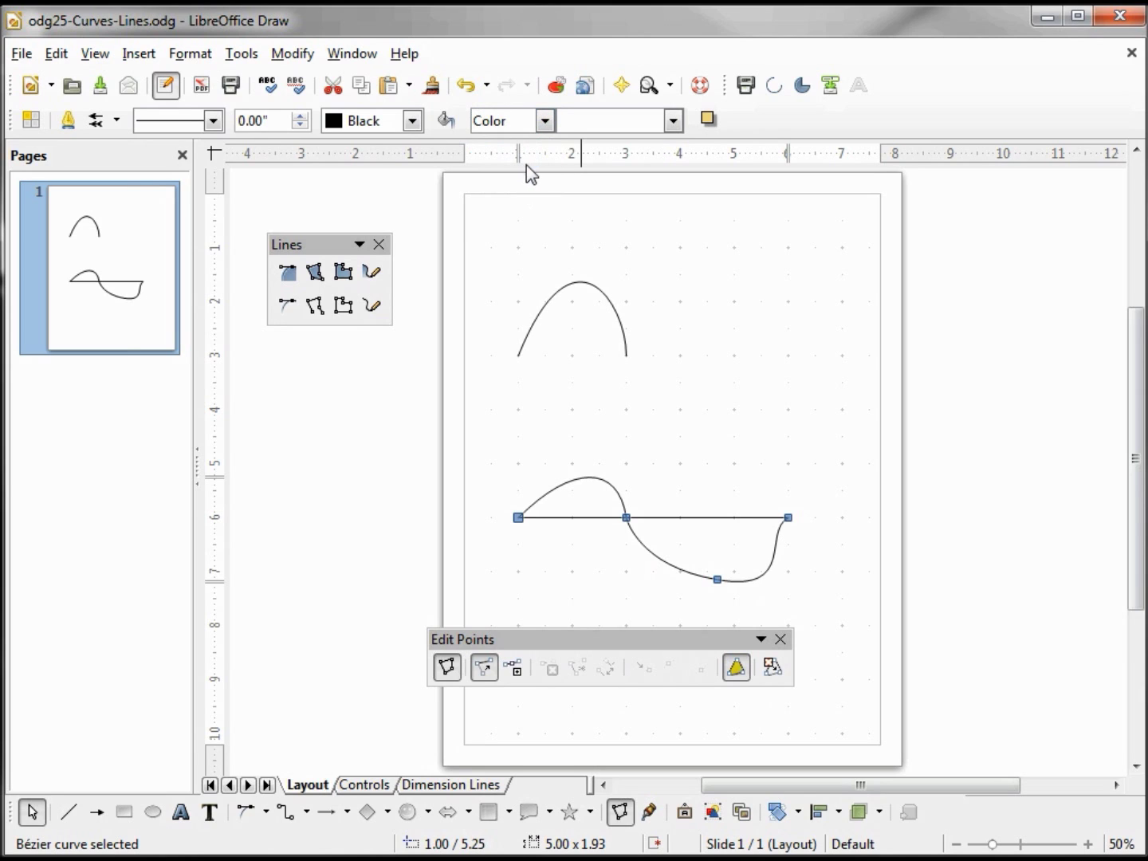
{"action": "left_click", "coordinate": [674, 121]}
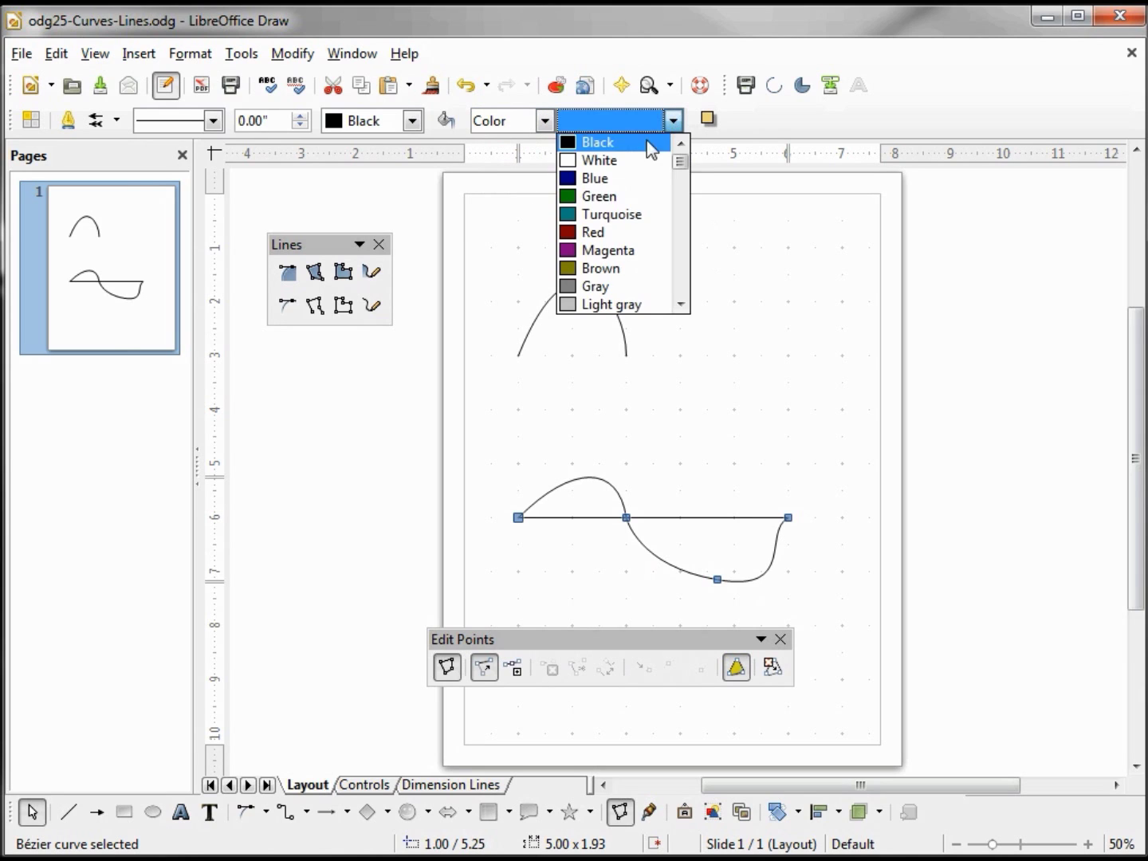
{"action": "left_click", "coordinate": [606, 212]}
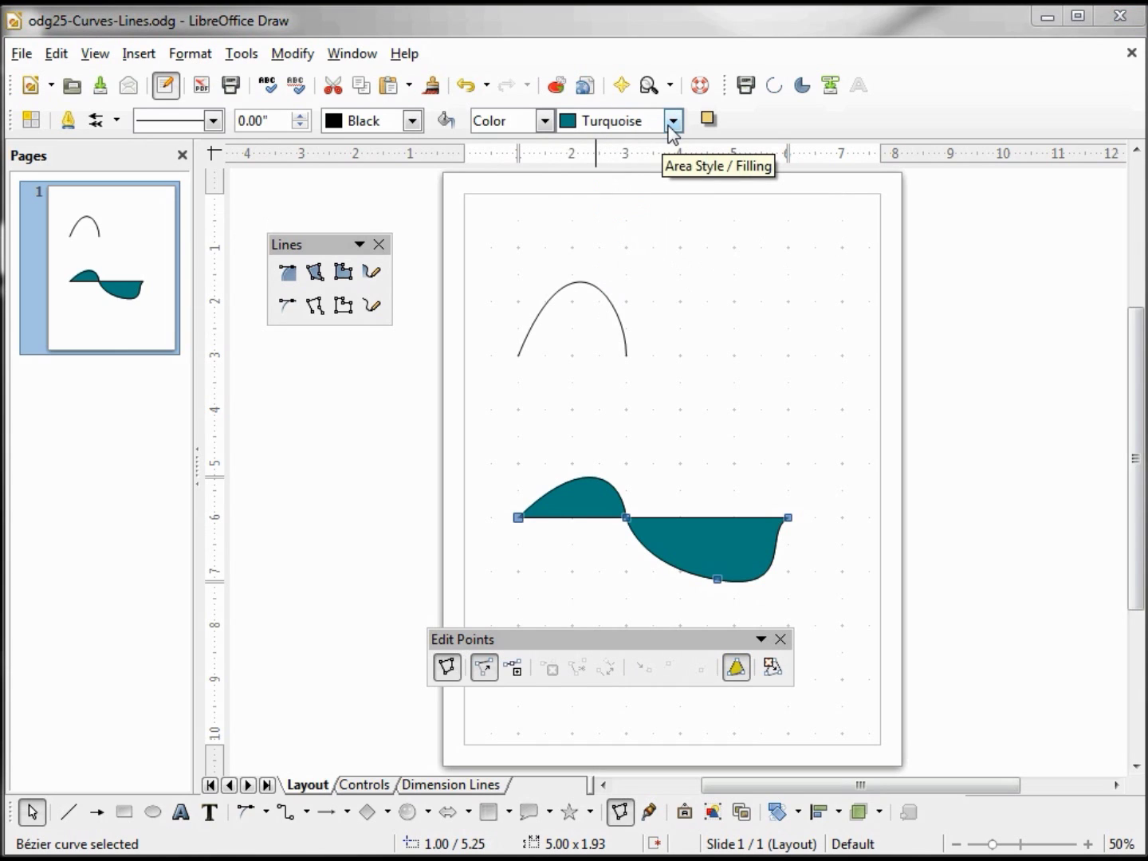
- Draw a small light-blue filled arch (2.00 × 0.49 in) to the right of the top arc
{"action": "left_click", "coordinate": [287, 274]}
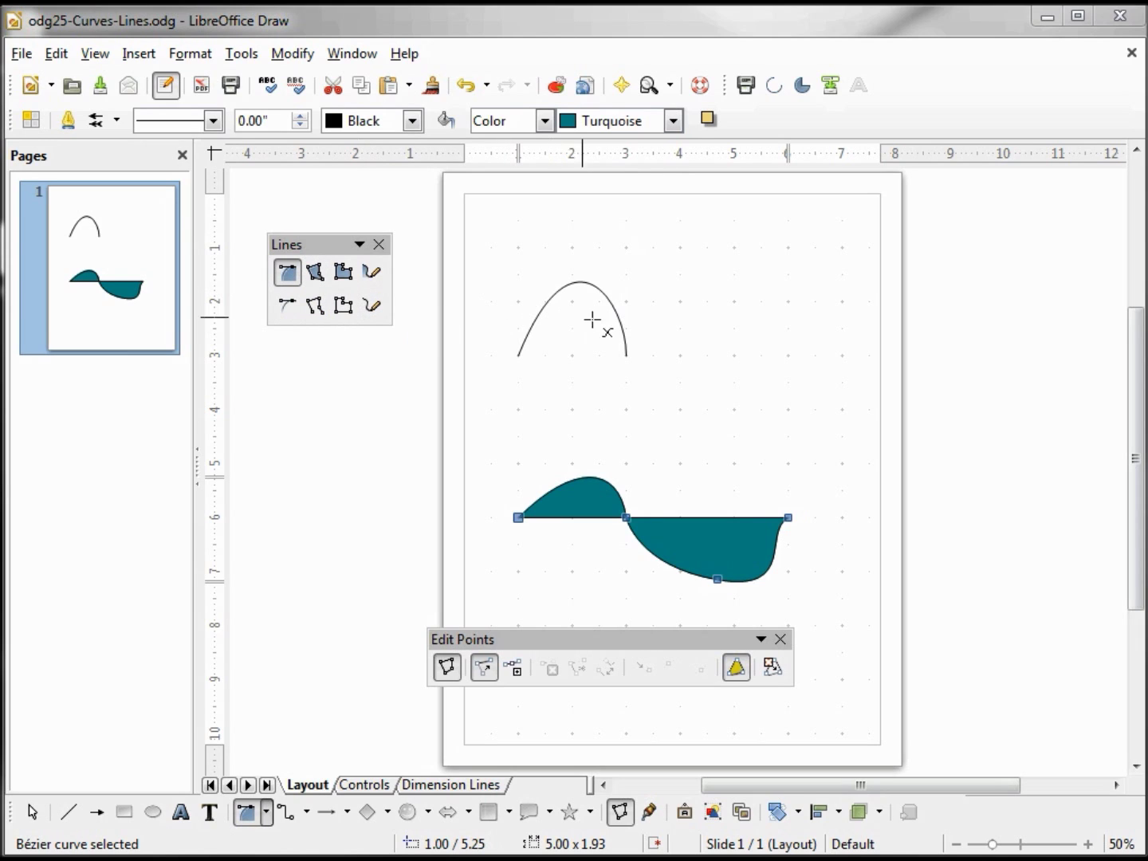
{"action": "left_click", "coordinate": [679, 361]}
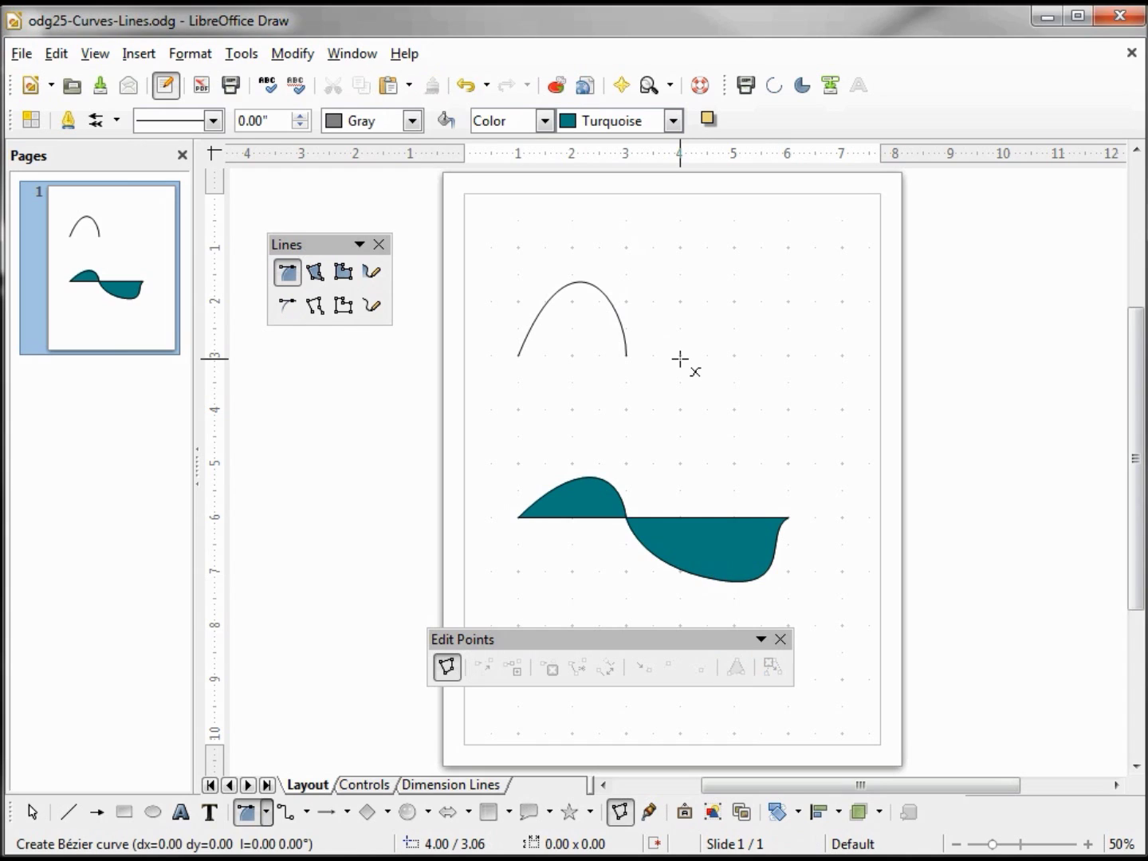
{"action": "left_click_drag", "start_coordinate": [679, 359], "coordinate": [734, 300]}
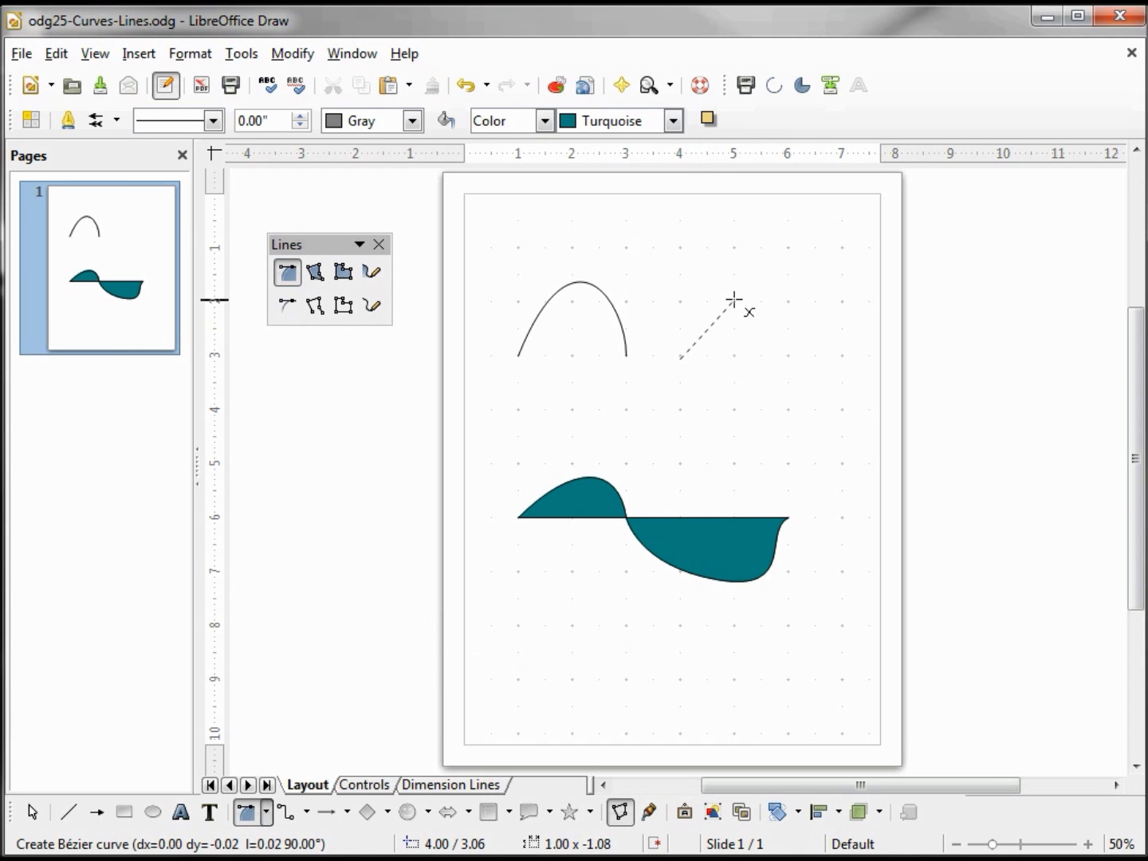
{"action": "double_click", "coordinate": [786, 357]}
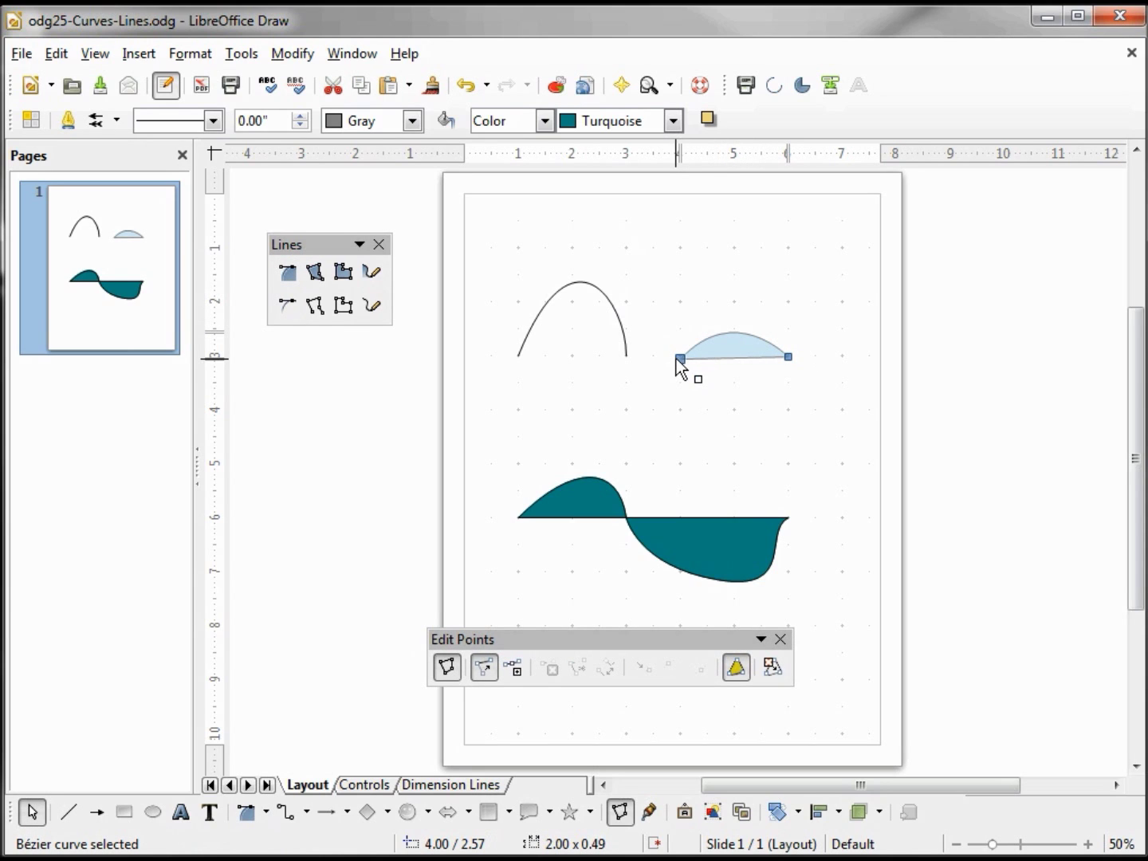
- Give the top black arc a Red colour fill and close it into a solid shape
{"action": "left_click", "coordinate": [626, 336]}
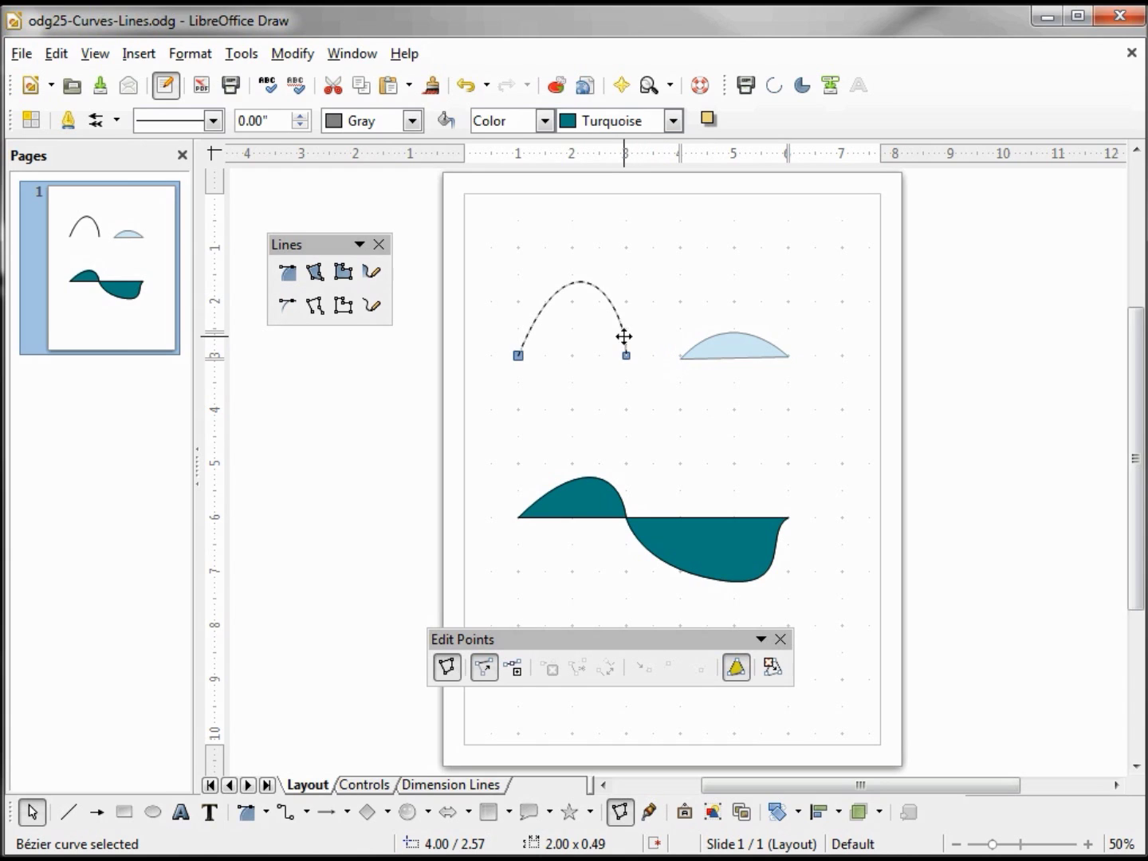
{"action": "left_click", "coordinate": [543, 121]}
{"action": "left_click", "coordinate": [484, 159]}
{"action": "left_click", "coordinate": [673, 120]}
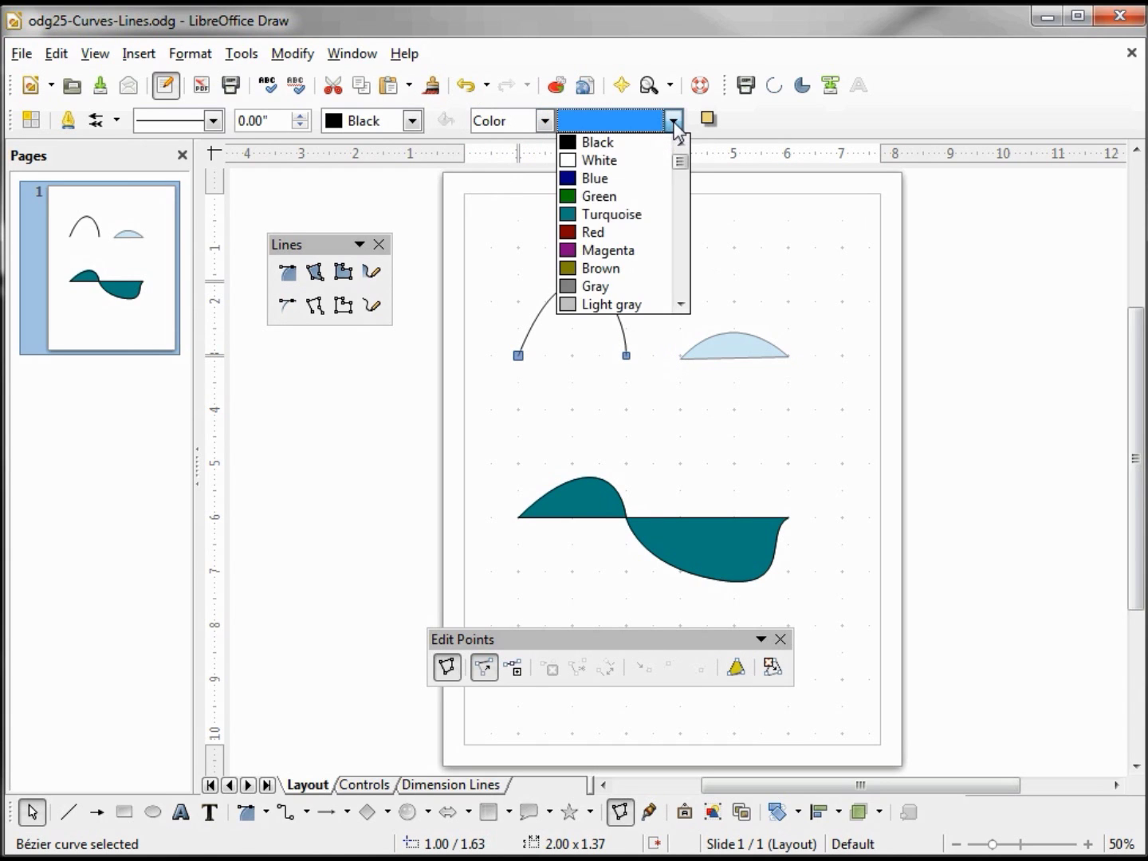
{"action": "left_click", "coordinate": [615, 233]}
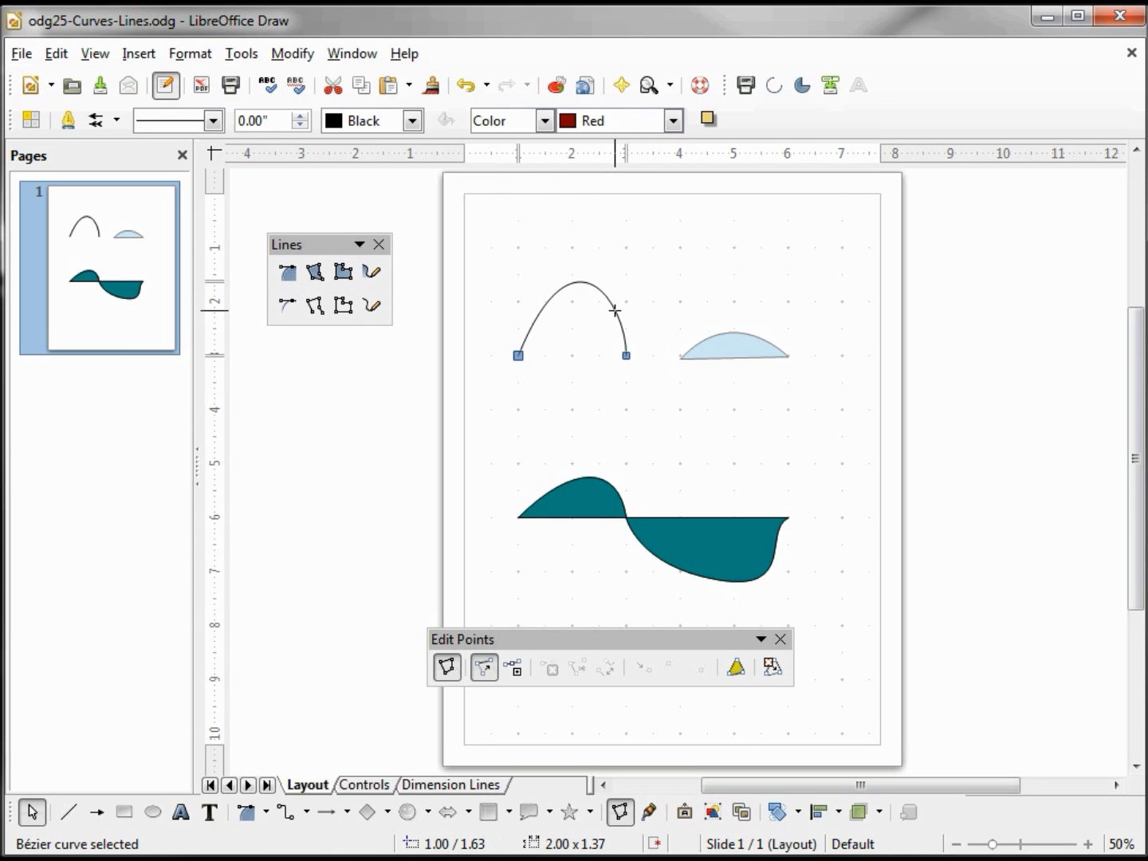
{"action": "left_click", "coordinate": [736, 667]}
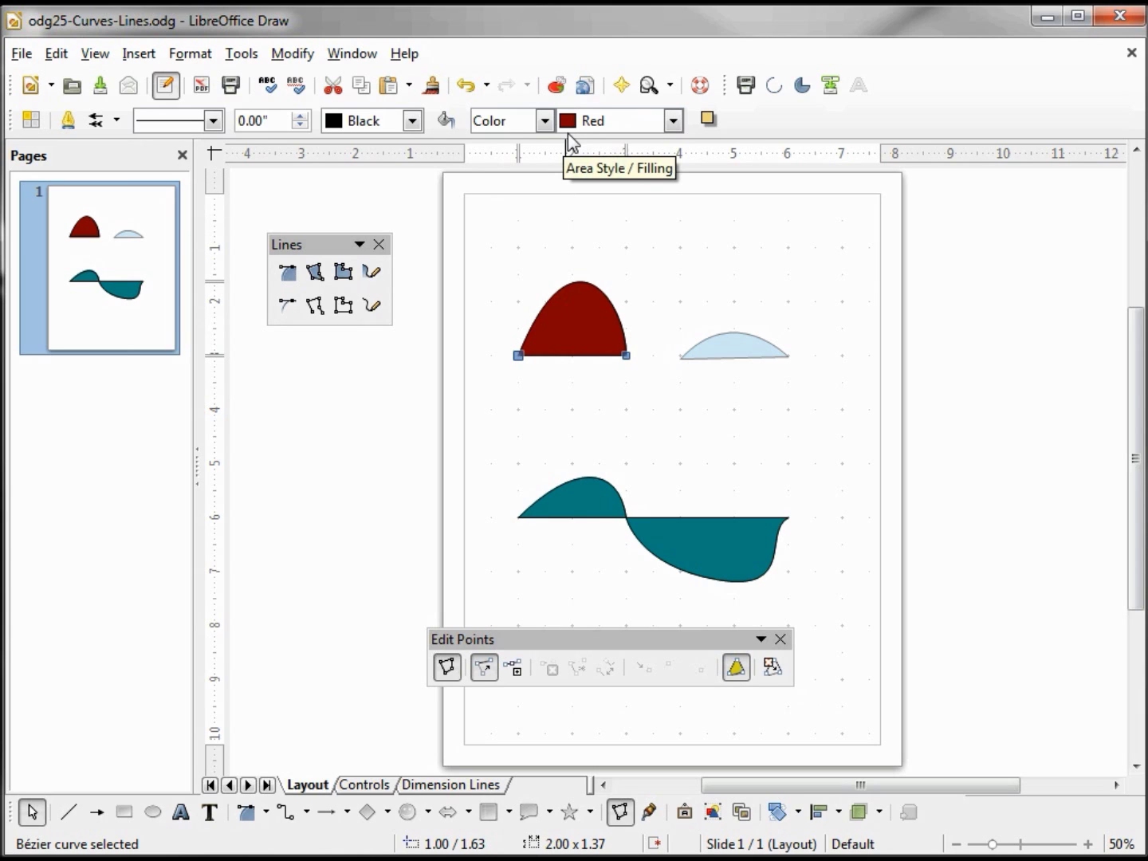
{"action": "left_click", "coordinate": [140, 56]}
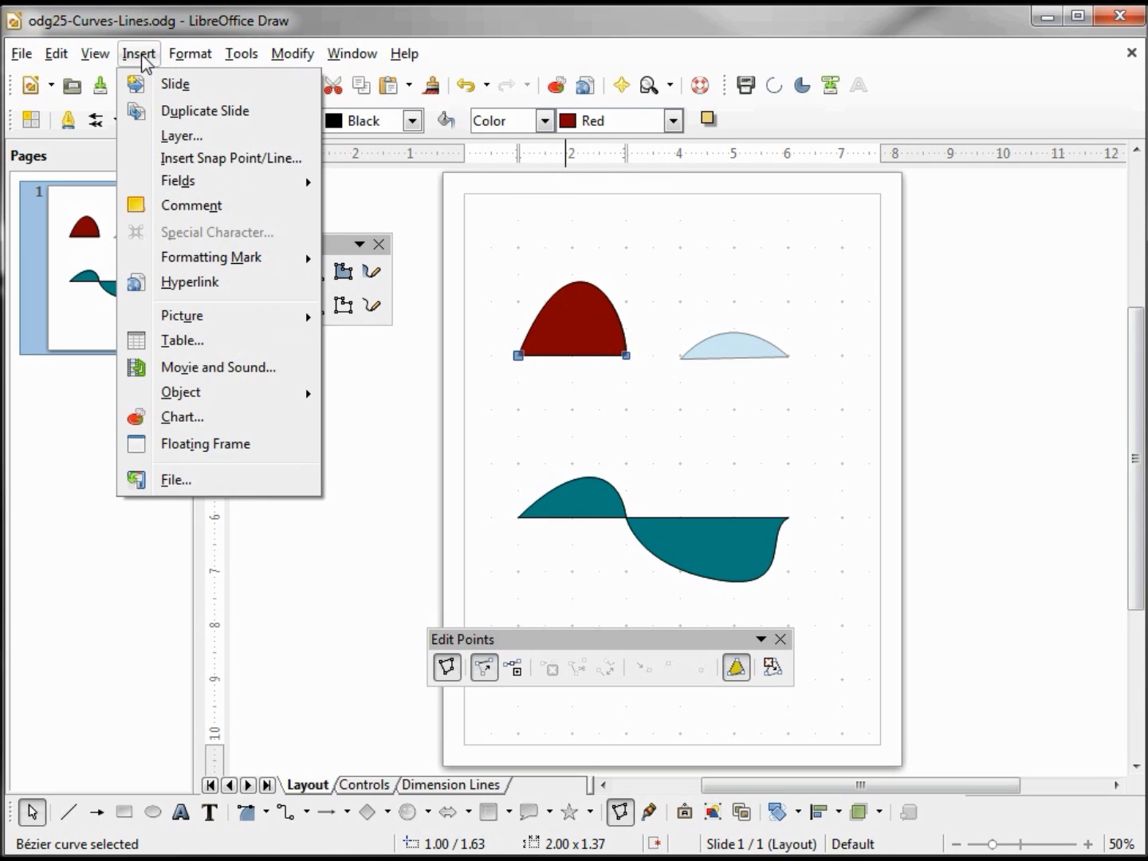
- Add a blank page 2 and draw a zigzag polygon line in its upper left area
{"action": "left_click", "coordinate": [168, 86]}
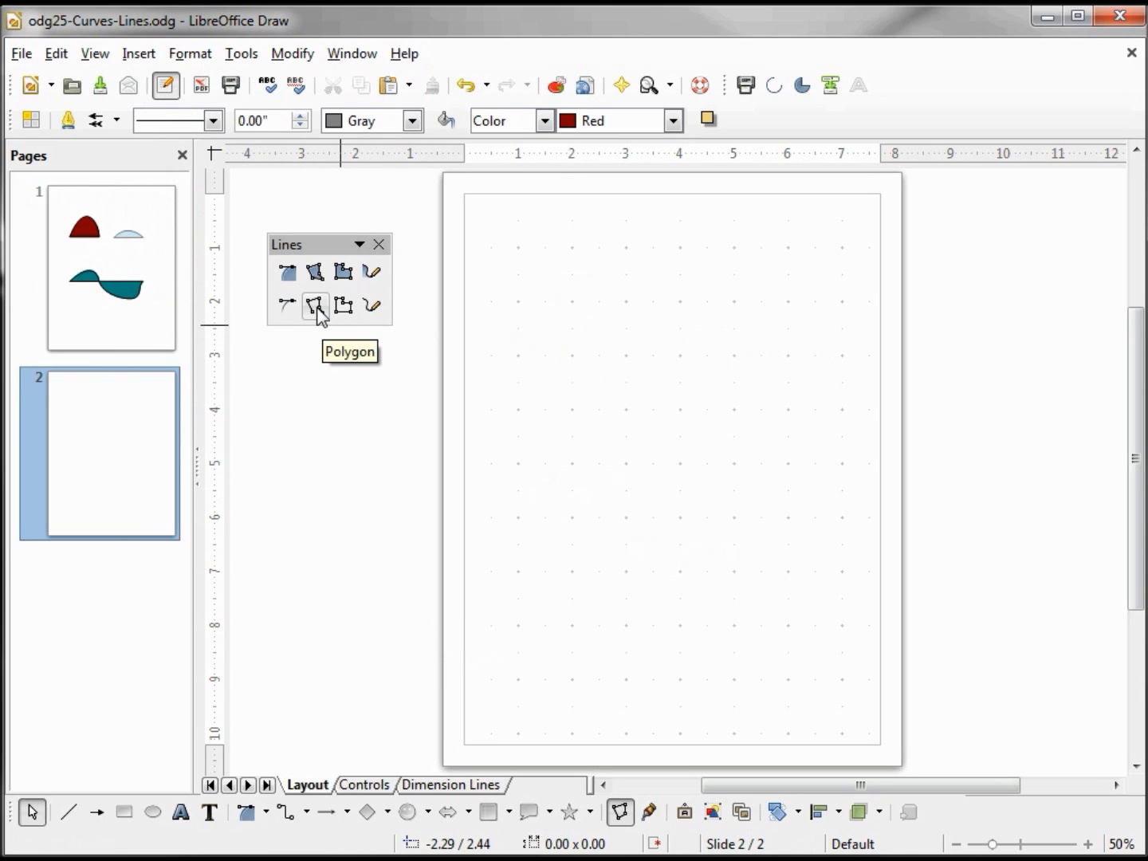
{"action": "left_click", "coordinate": [316, 306]}
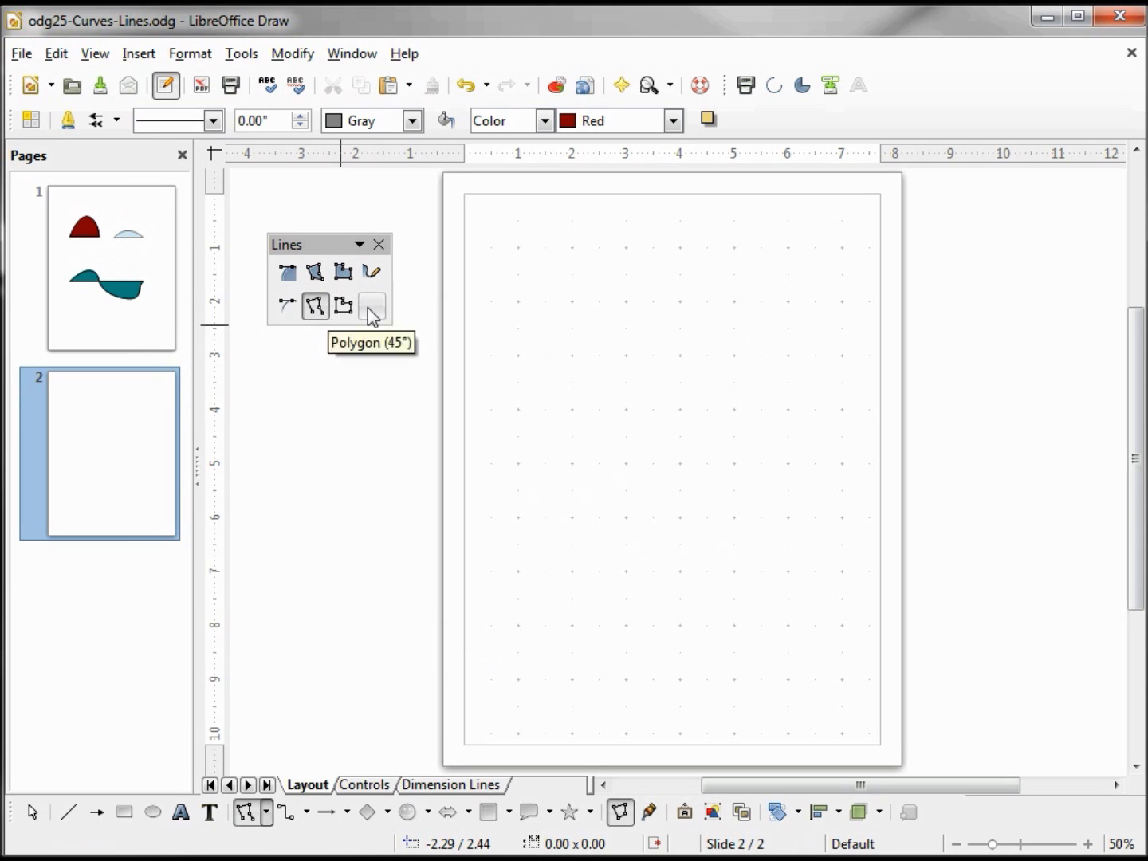
{"action": "left_click_drag", "start_coordinate": [522, 299], "coordinate": [516, 361]}
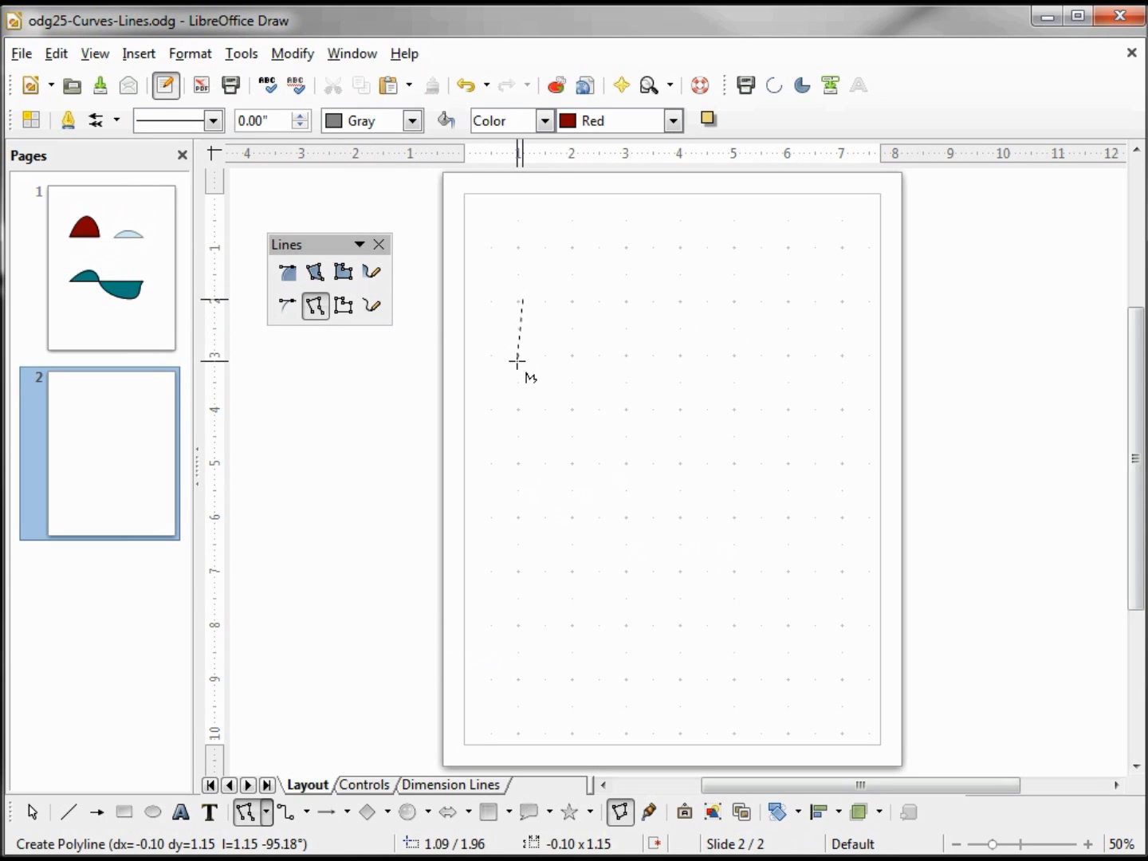
{"action": "left_click_drag", "start_coordinate": [517, 362], "coordinate": [516, 363]}
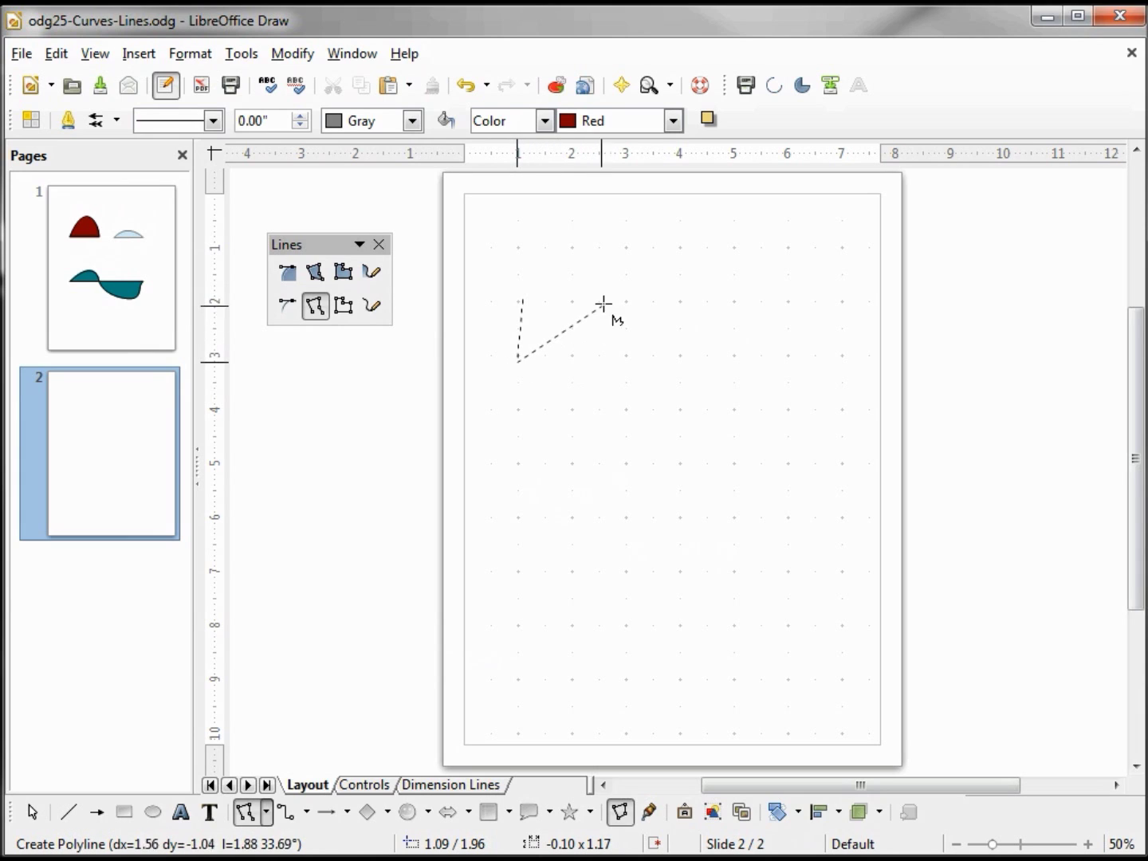
{"action": "left_click", "coordinate": [640, 278]}
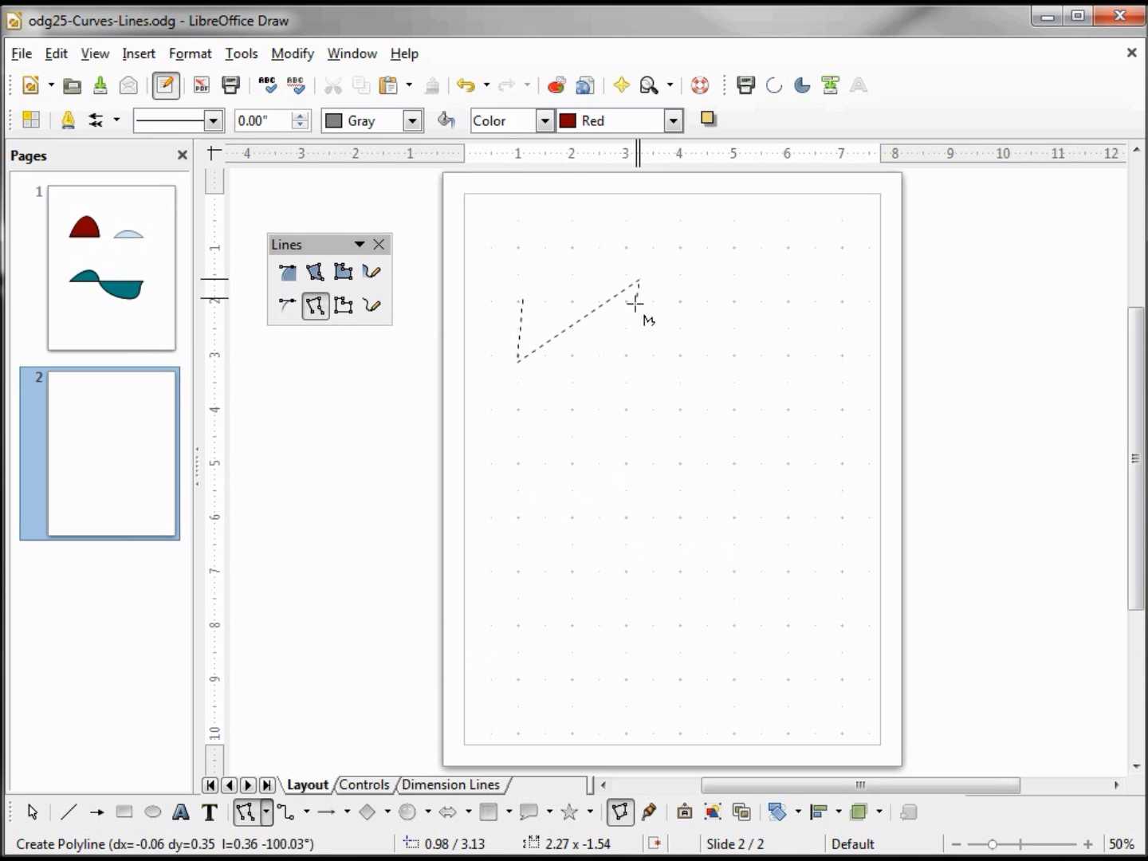
{"action": "left_click", "coordinate": [628, 371]}
{"action": "left_click", "coordinate": [677, 360]}
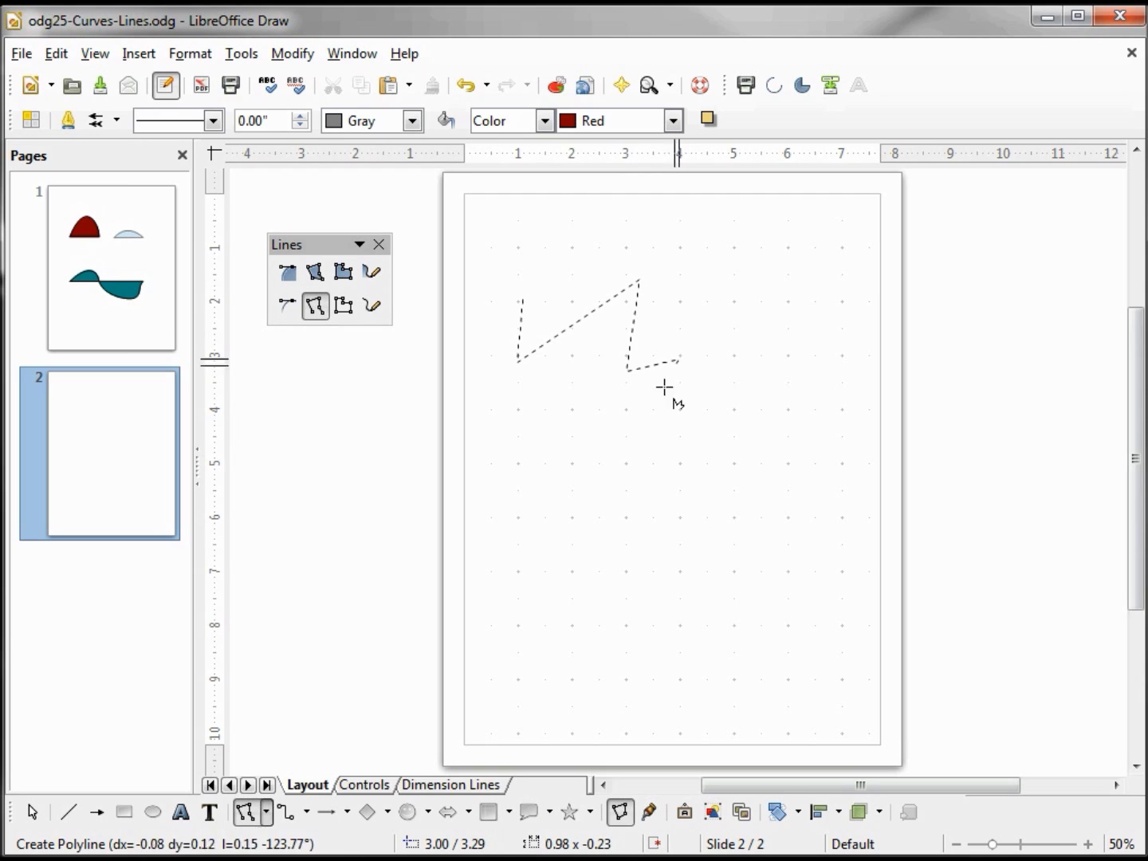
{"action": "left_click", "coordinate": [608, 462]}
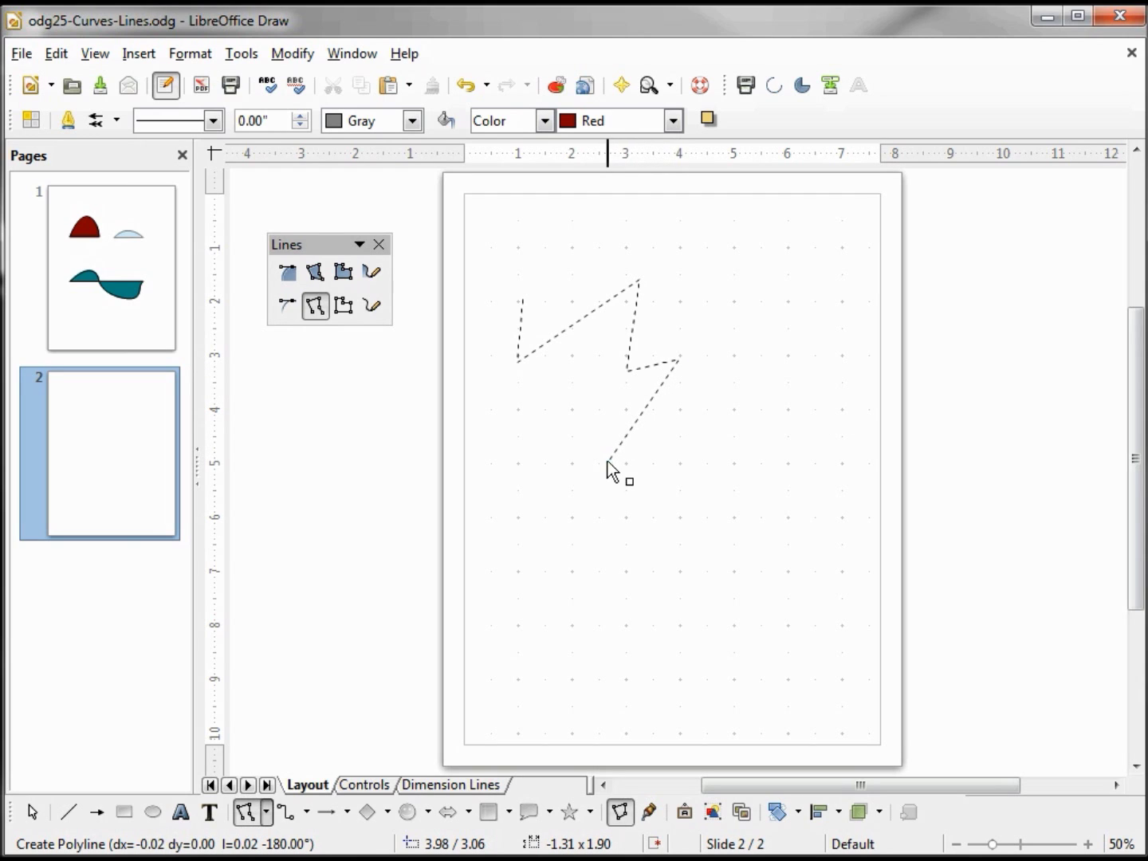
{"action": "double_click", "coordinate": [606, 461]}
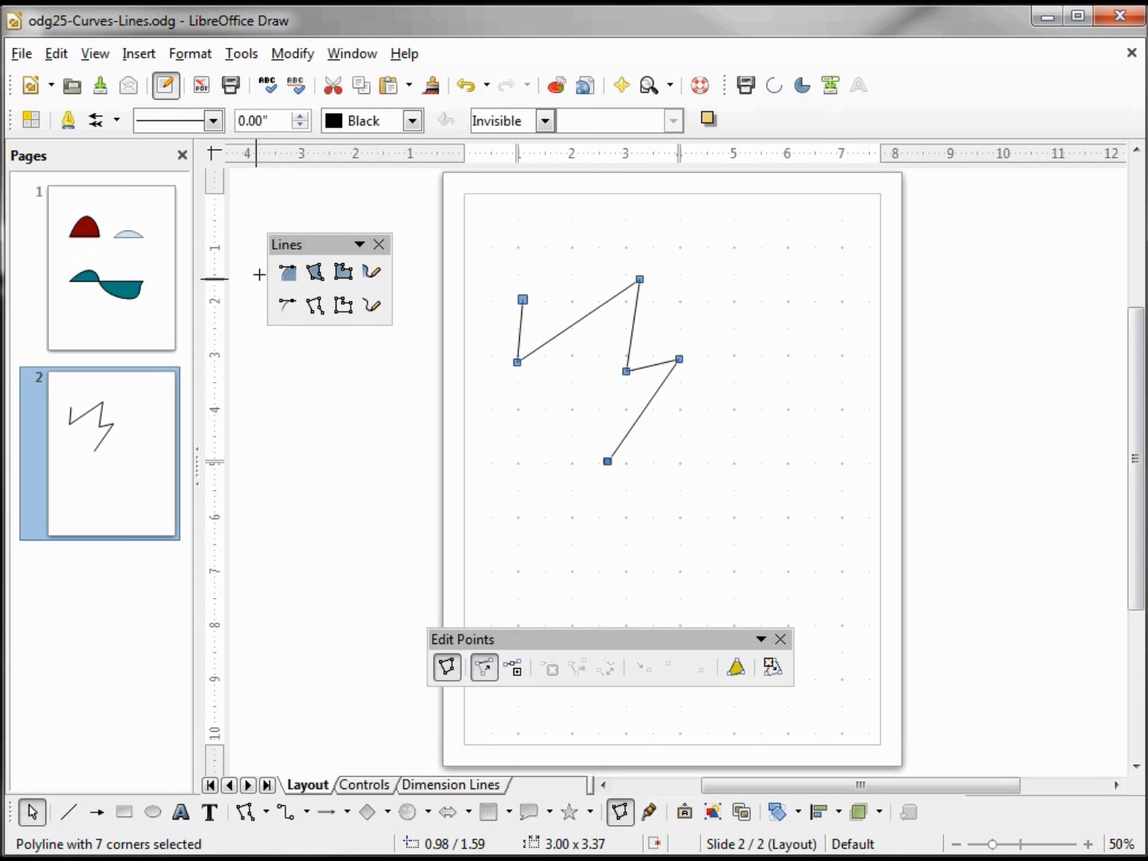
- Draw a 45°-constrained stepped polyline below the zigzag with horizontal, diagonal and vertical segments
{"action": "left_click", "coordinate": [348, 311]}
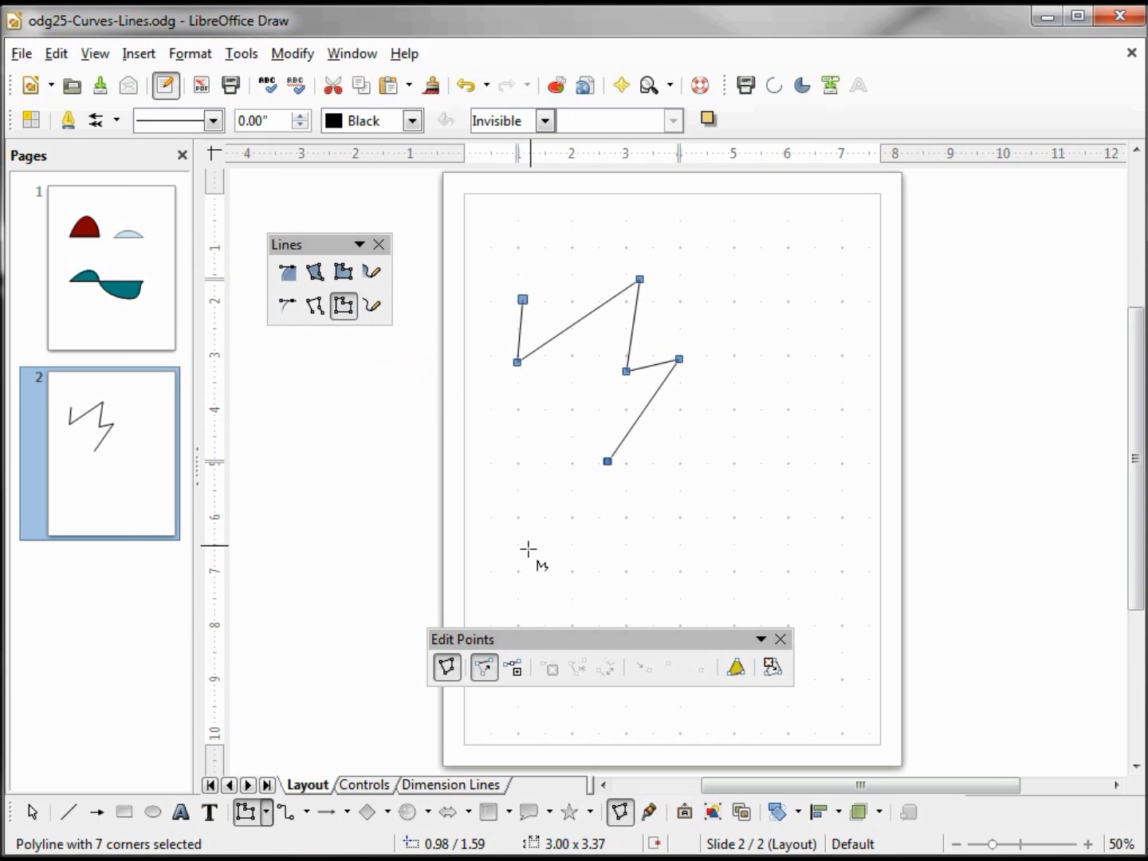
{"action": "left_click_drag", "start_coordinate": [519, 573], "coordinate": [680, 574]}
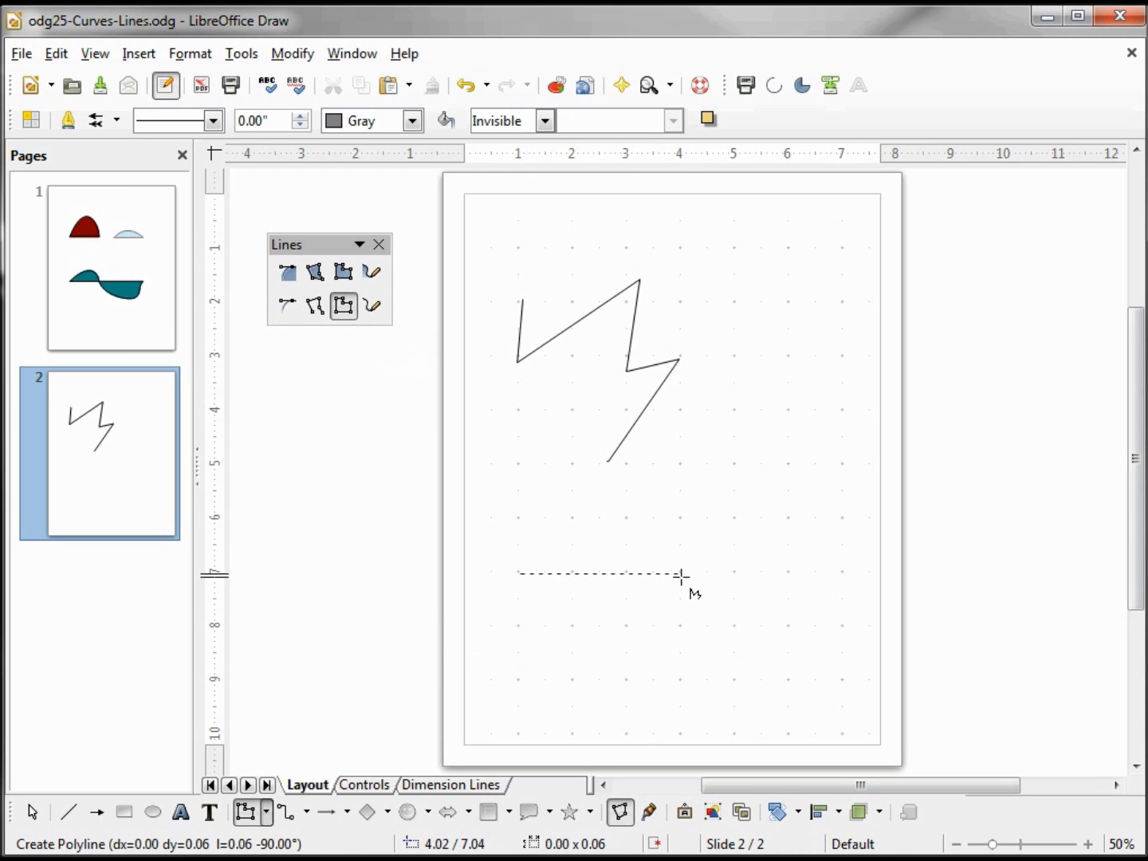
{"action": "left_click", "coordinate": [771, 462]}
{"action": "left_click", "coordinate": [789, 521]}
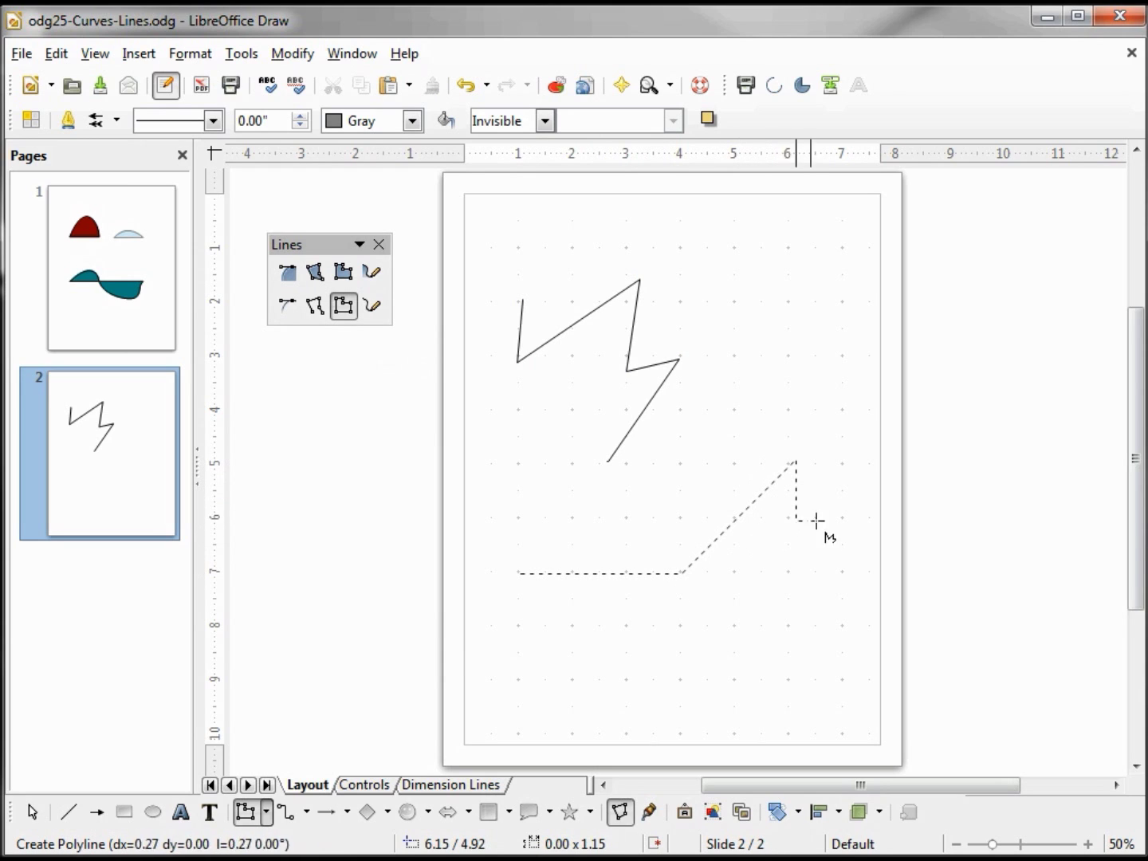
{"action": "left_click", "coordinate": [842, 522]}
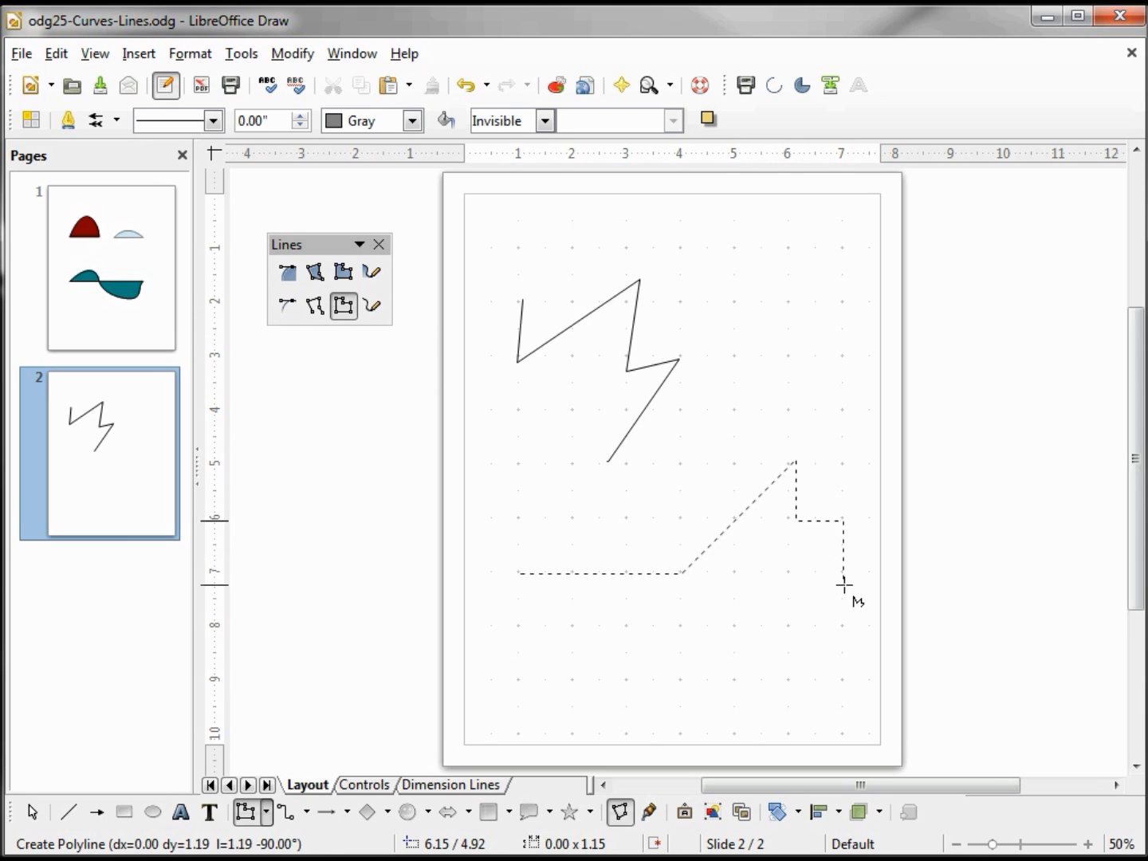
{"action": "double_click", "coordinate": [842, 628]}
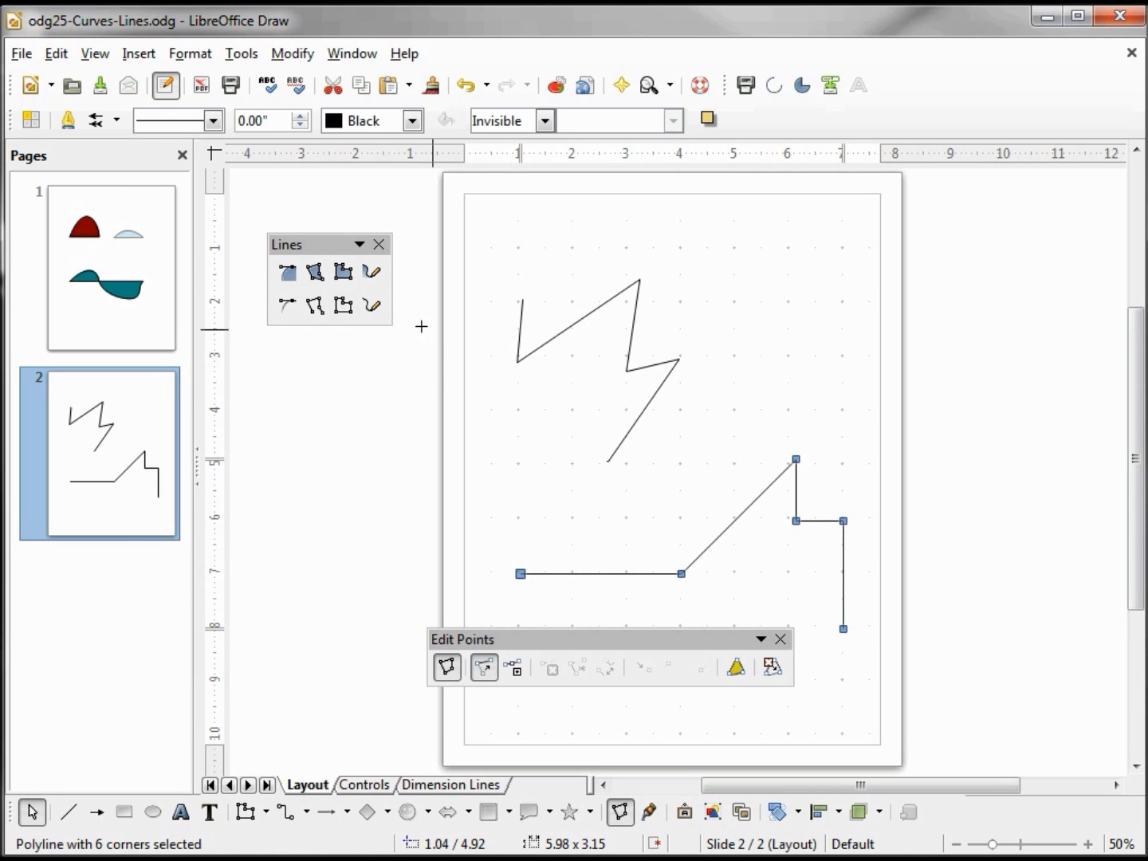
- Draw a freehand line curling into a spiral (5.46 × 2.92 in) near the top right of page 2
{"action": "left_click", "coordinate": [370, 307]}
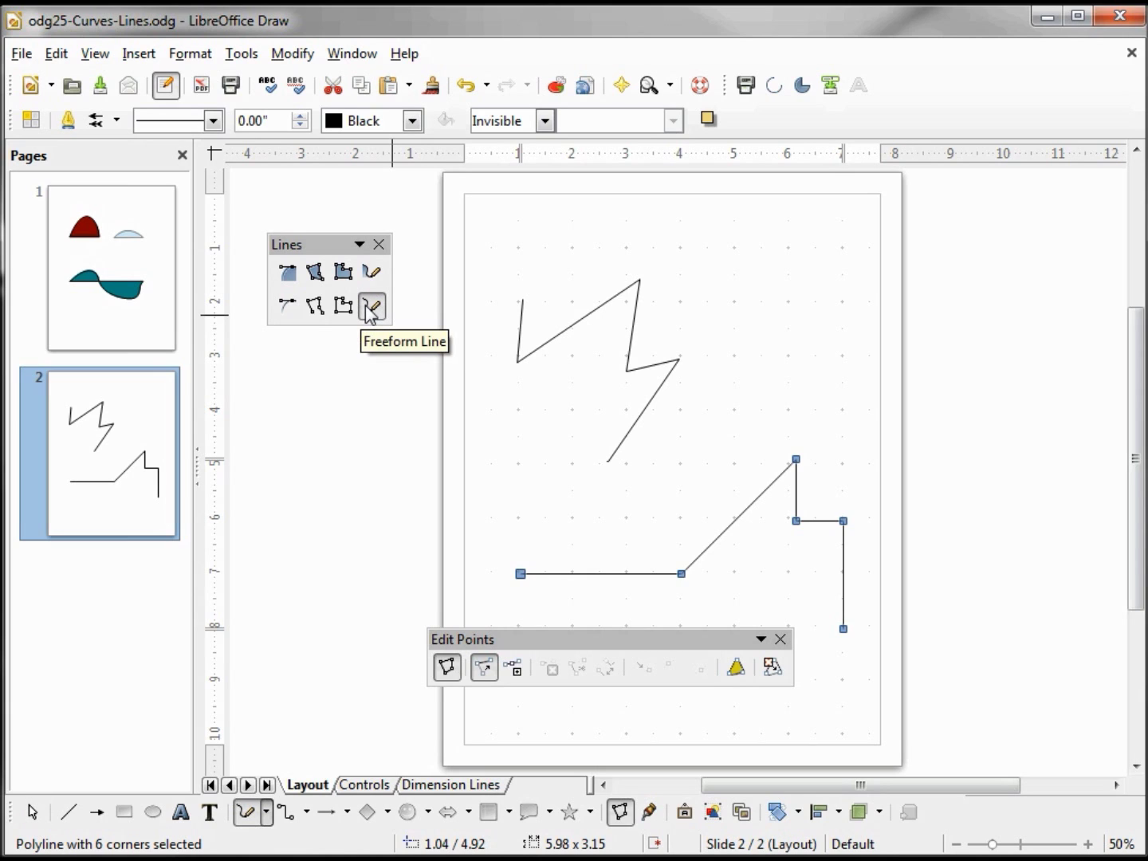
{"action": "mouse_move", "coordinate": [559, 255]}
{"action": "left_mouse_down"}
{"action": "mouse_move", "coordinate": [749, 249]}
{"action": "mouse_move", "coordinate": [804, 267]}
{"action": "mouse_move", "coordinate": [844, 297]}
{"action": "mouse_move", "coordinate": [850, 375]}
{"action": "mouse_move", "coordinate": [817, 396]}
{"action": "mouse_move", "coordinate": [743, 399]}
{"action": "mouse_move", "coordinate": [719, 365]}
{"action": "mouse_move", "coordinate": [720, 334]}
{"action": "mouse_move", "coordinate": [782, 293]}
{"action": "mouse_move", "coordinate": [815, 336]}
{"action": "mouse_move", "coordinate": [800, 363]}
{"action": "mouse_move", "coordinate": [775, 370]}
{"action": "mouse_move", "coordinate": [766, 361]}
{"action": "mouse_move", "coordinate": [783, 334]}
{"action": "left_mouse_up"}
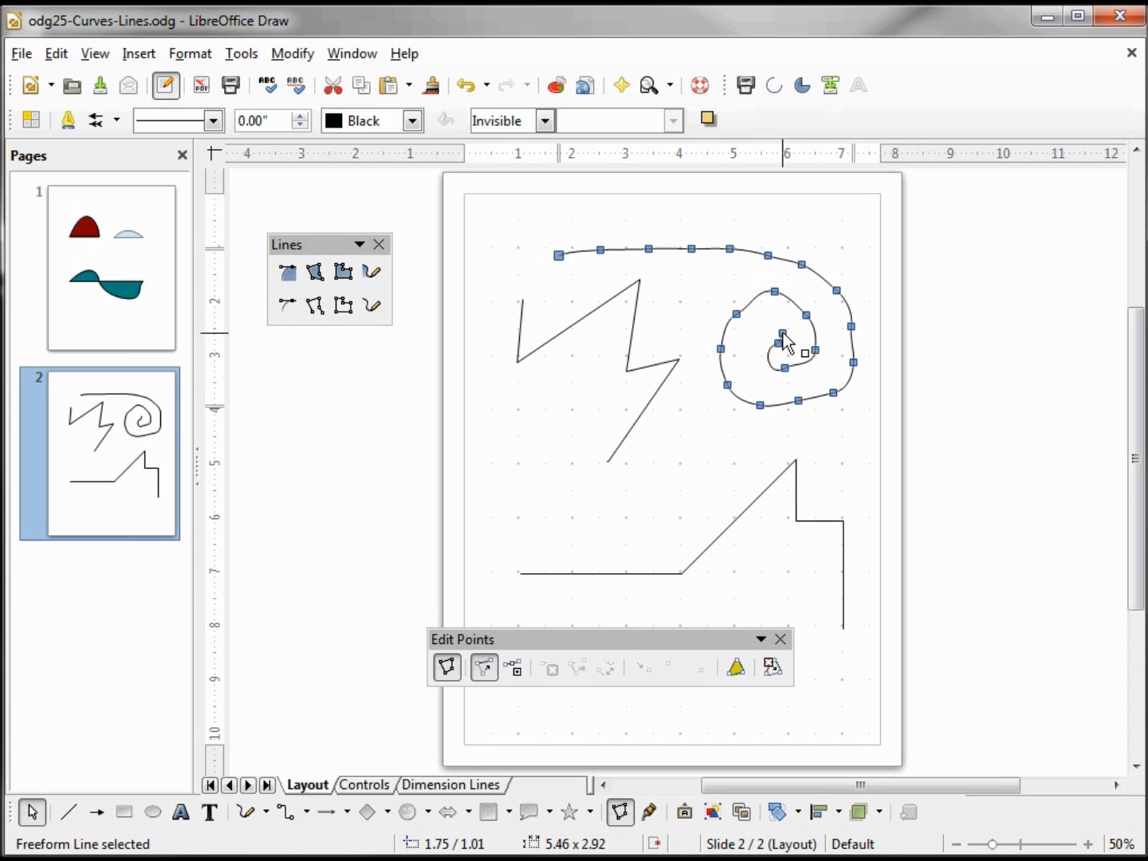
{"action": "left_click", "coordinate": [801, 265]}
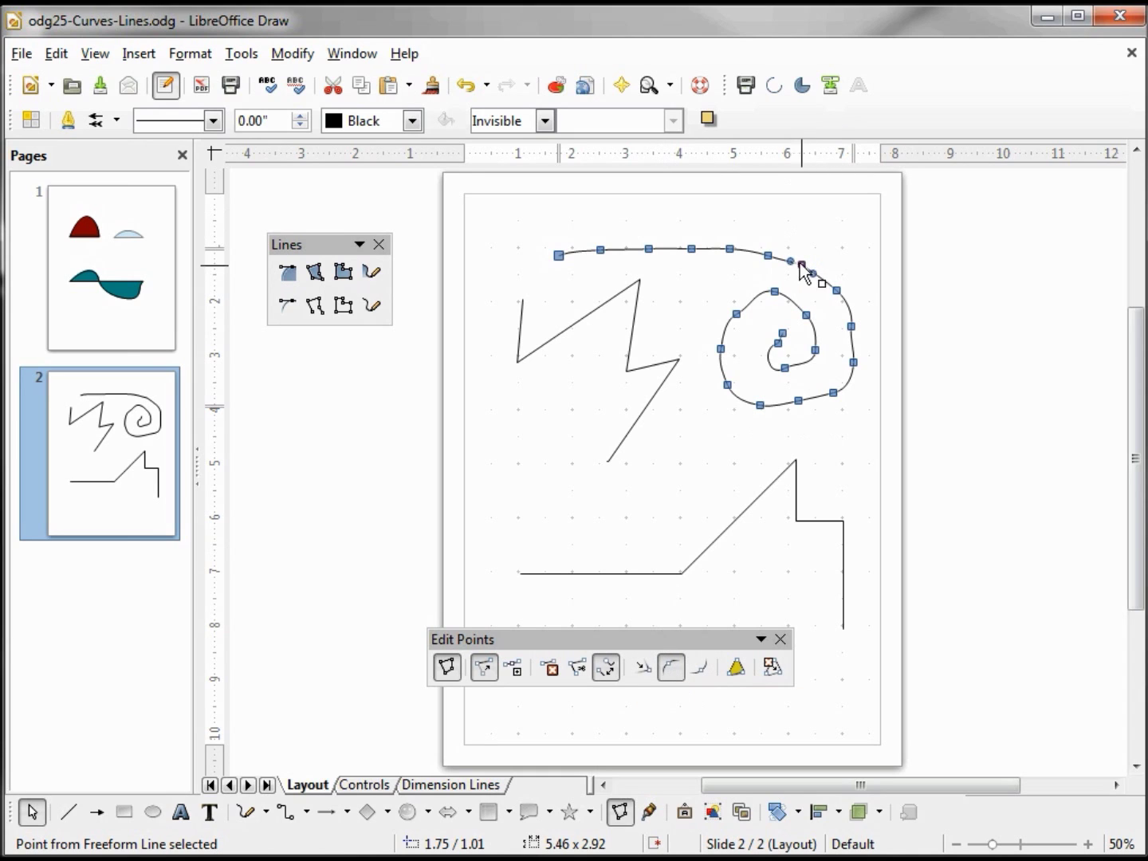
- Move the chosen point, make it a corner, split the freehand line there and pull the ends apart
{"action": "left_click_drag", "start_coordinate": [803, 265], "coordinate": [833, 231]}
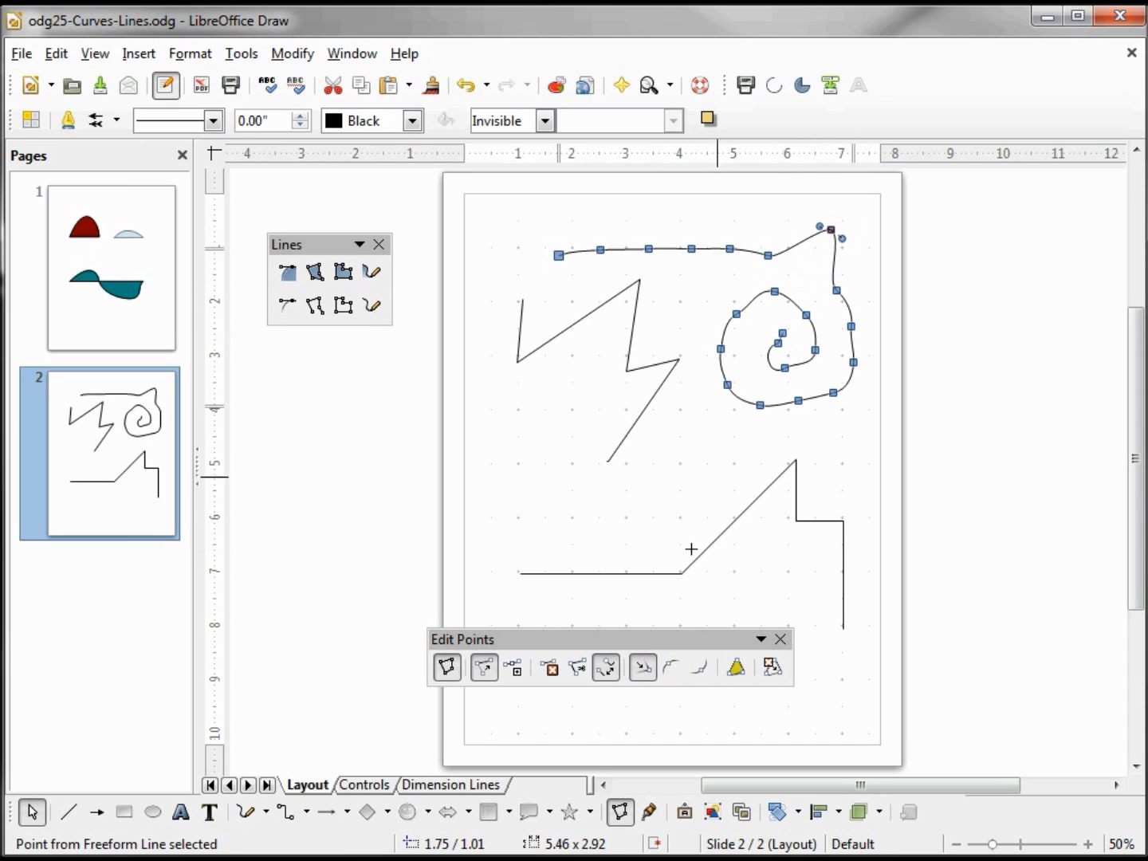
{"action": "left_click", "coordinate": [640, 671]}
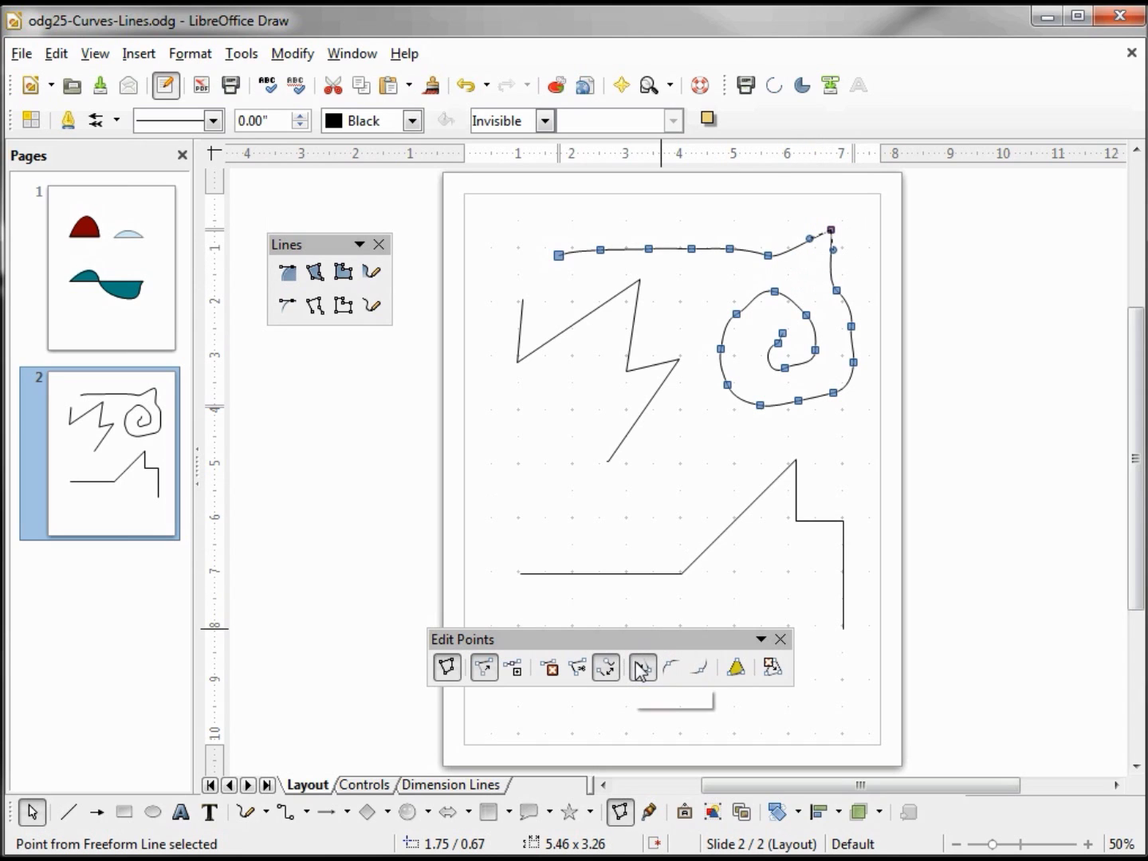
{"action": "left_click", "coordinate": [577, 670]}
{"action": "mouse_move", "coordinate": [831, 230]}
{"action": "left_mouse_down"}
{"action": "mouse_move", "coordinate": [853, 246]}
{"action": "mouse_move", "coordinate": [820, 216]}
{"action": "left_mouse_up"}
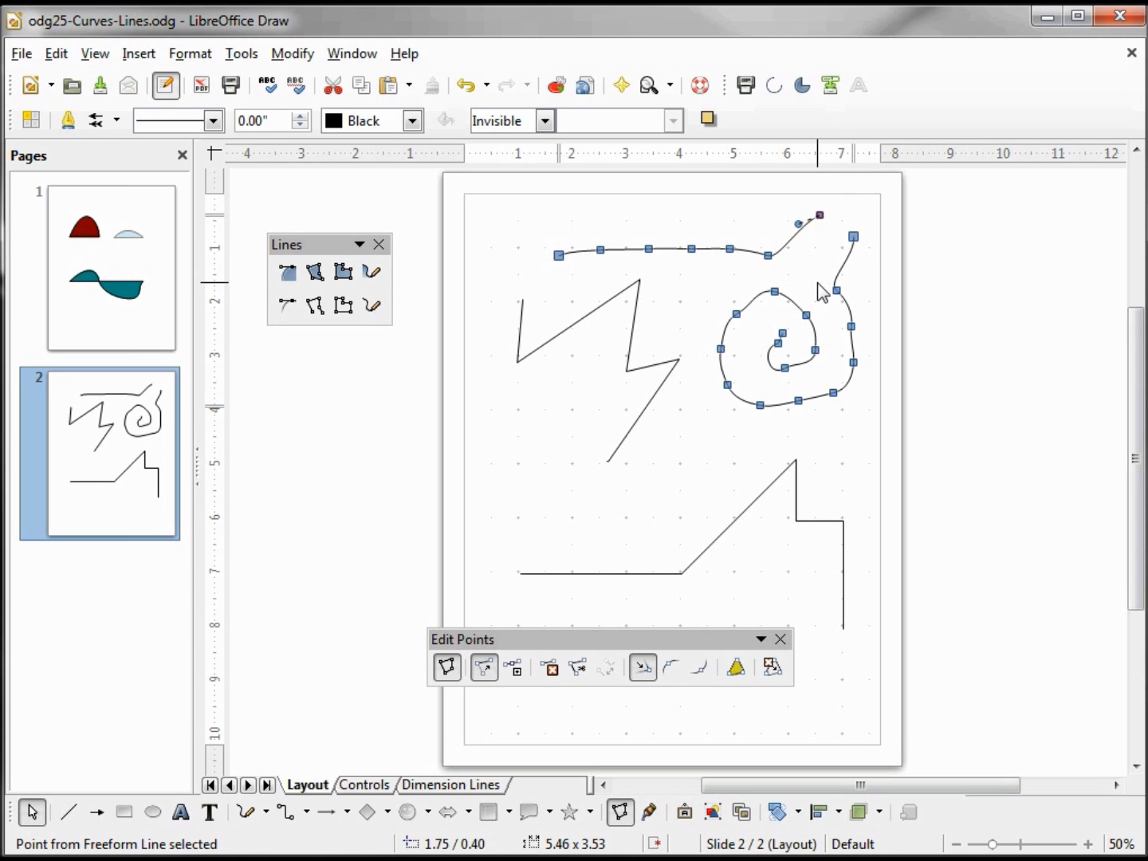
- Select the top freehand line and then the separate spiral piece
{"action": "left_click", "coordinate": [817, 259]}
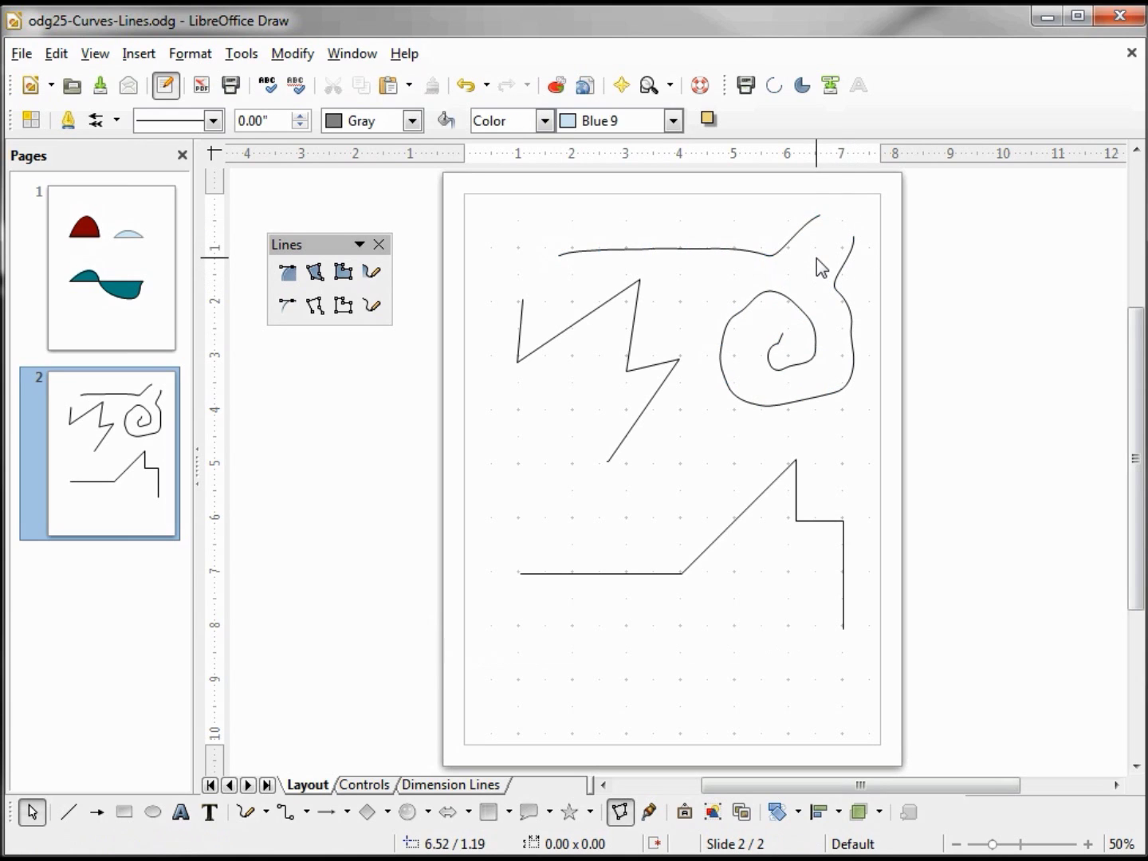
{"action": "left_click", "coordinate": [780, 248]}
{"action": "left_click", "coordinate": [841, 271]}
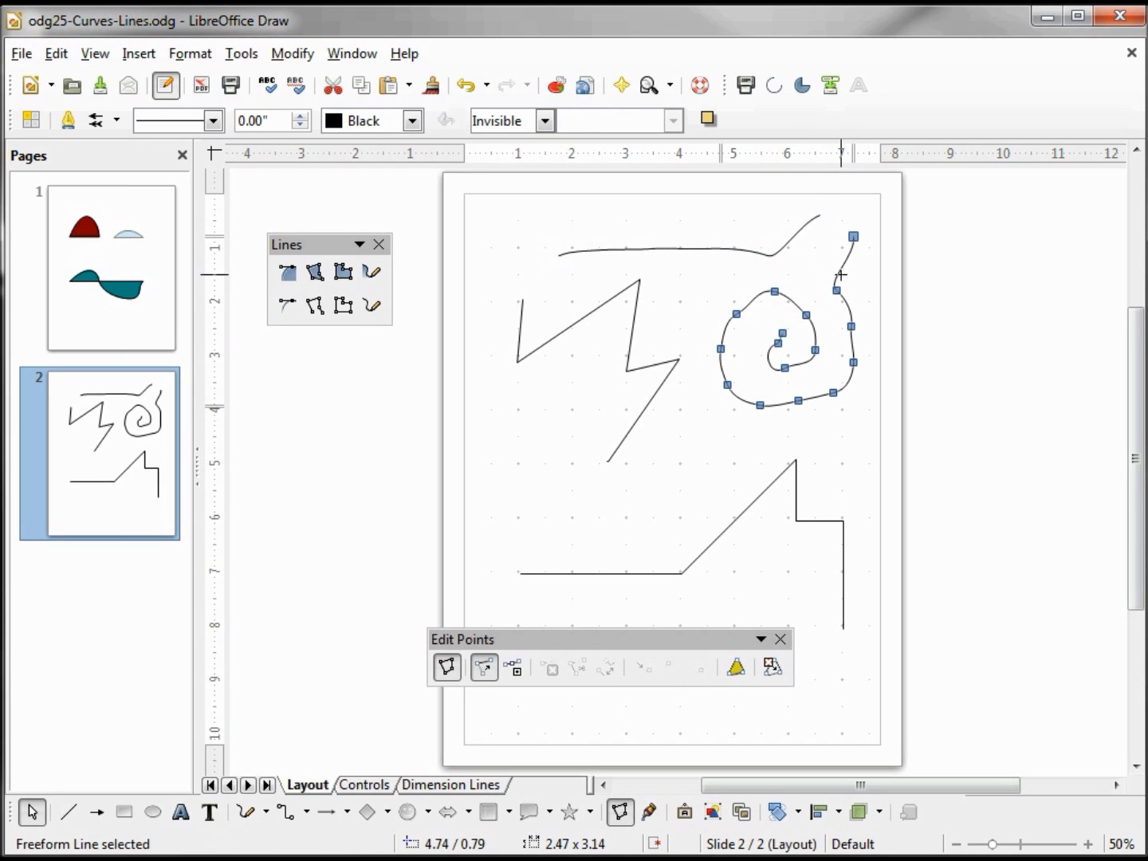
- Delete the stepped polyline's top corner point so its diagonal meets the short step
{"action": "left_click", "coordinate": [767, 254], "text": "shift"}
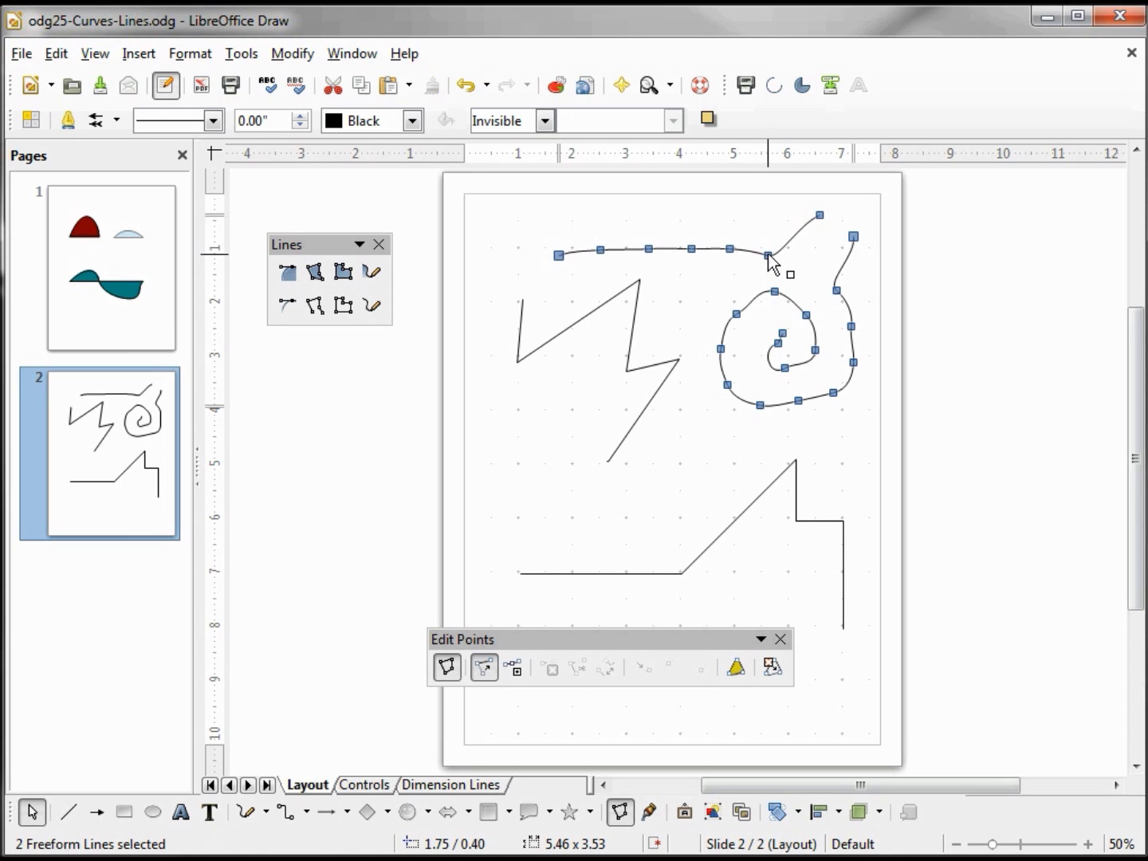
{"action": "left_click", "coordinate": [795, 462]}
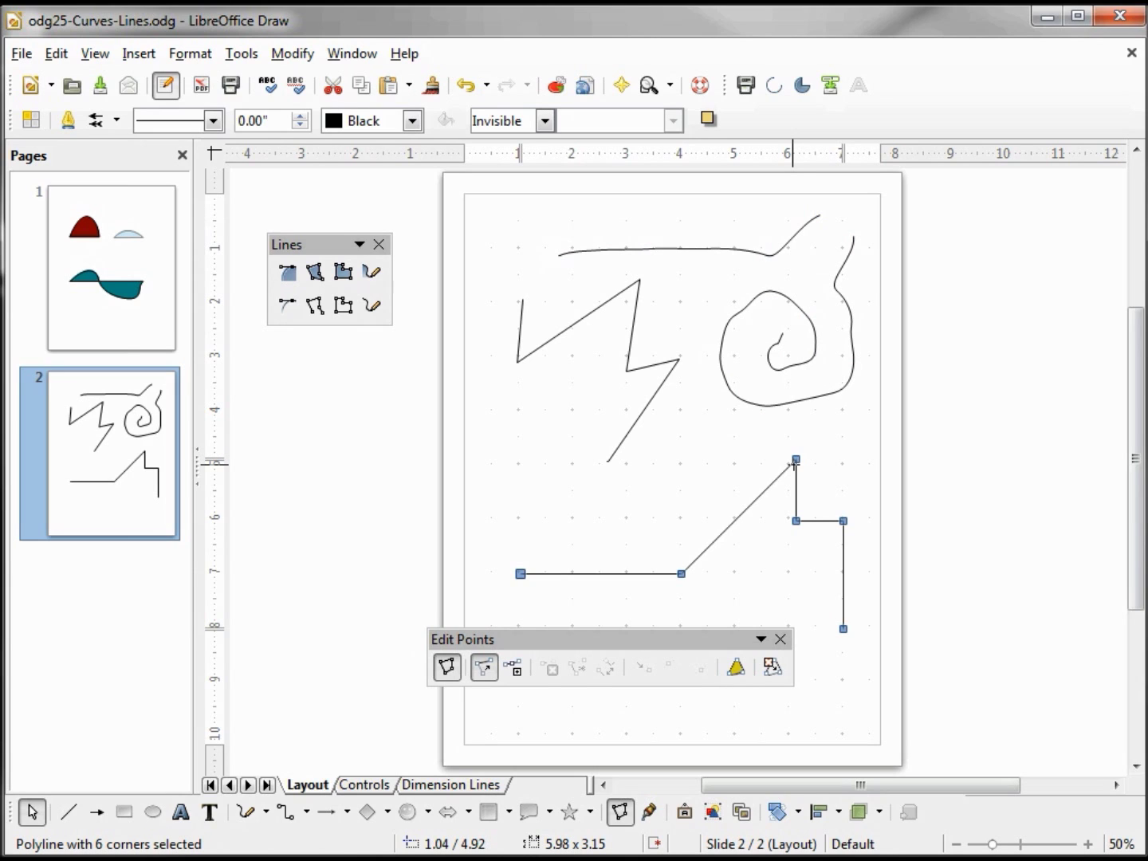
{"action": "left_click", "coordinate": [795, 461]}
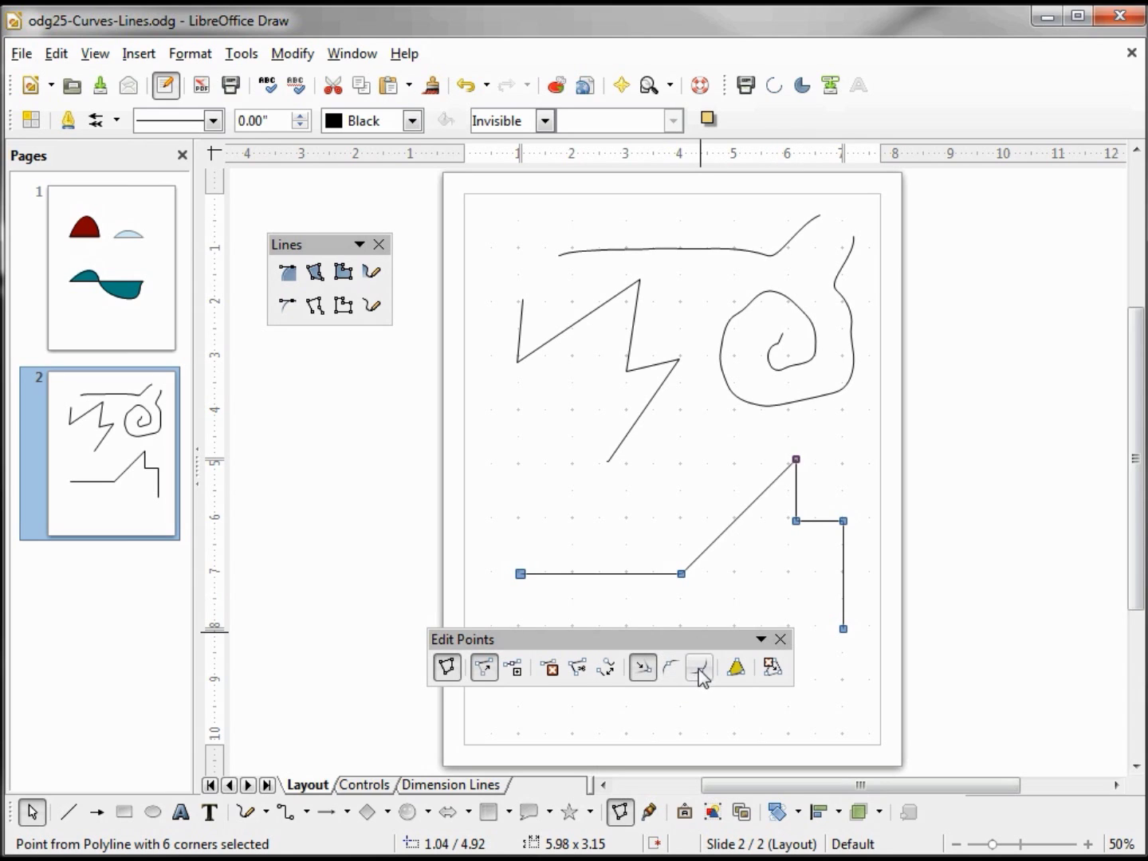
{"action": "left_click", "coordinate": [550, 671]}
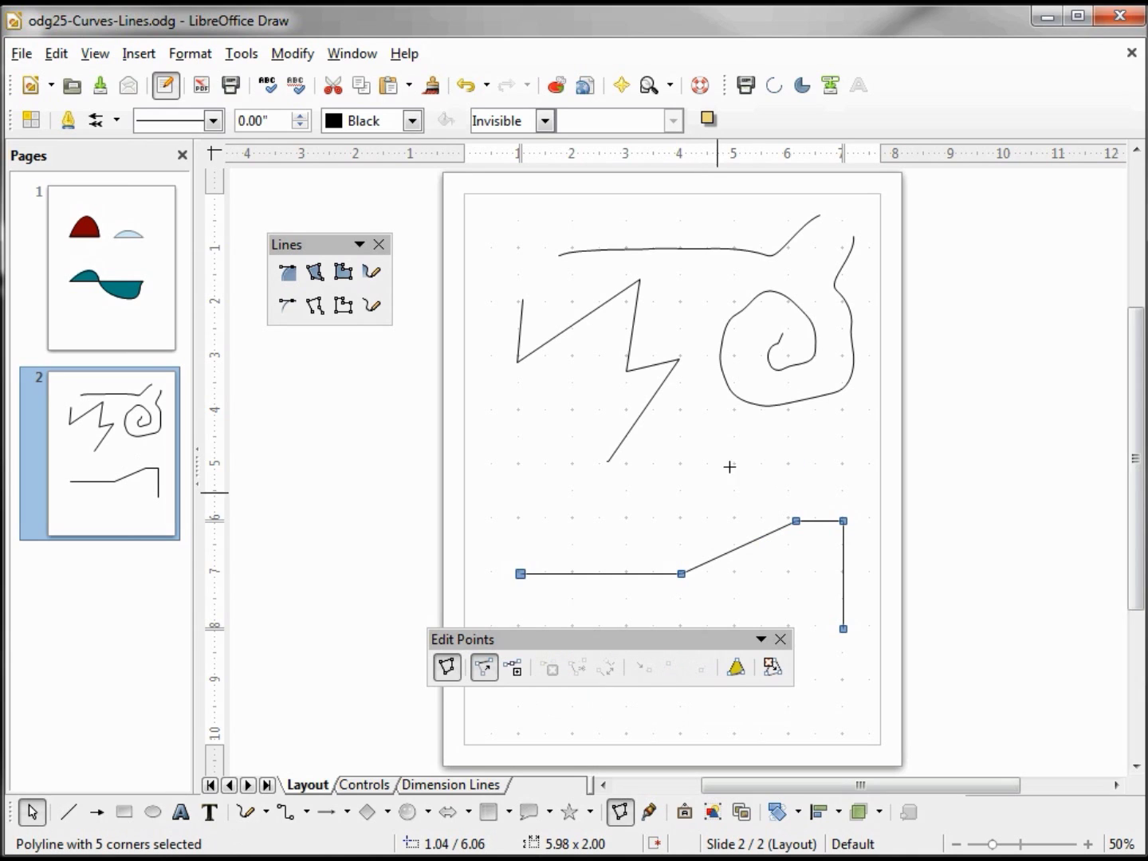